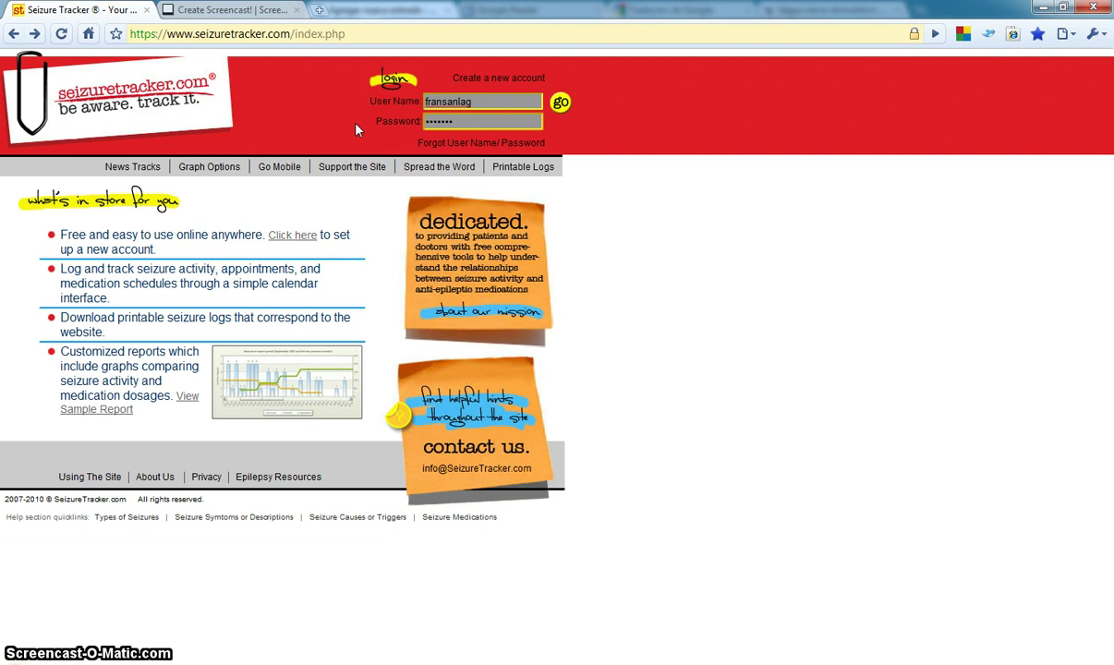
- Log in to the Seizure Tracker account with the credentials already filled in and dismiss the browser's offer to save the password
{"action": "left_click", "coordinate": [561, 102]}
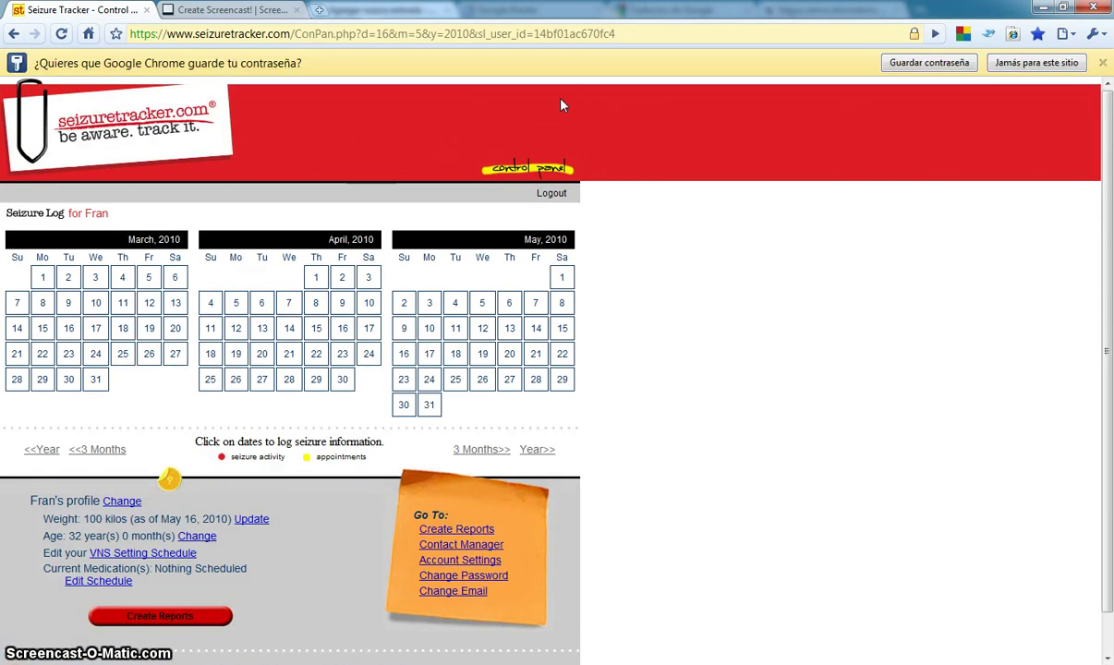
{"action": "left_click", "coordinate": [1102, 63]}
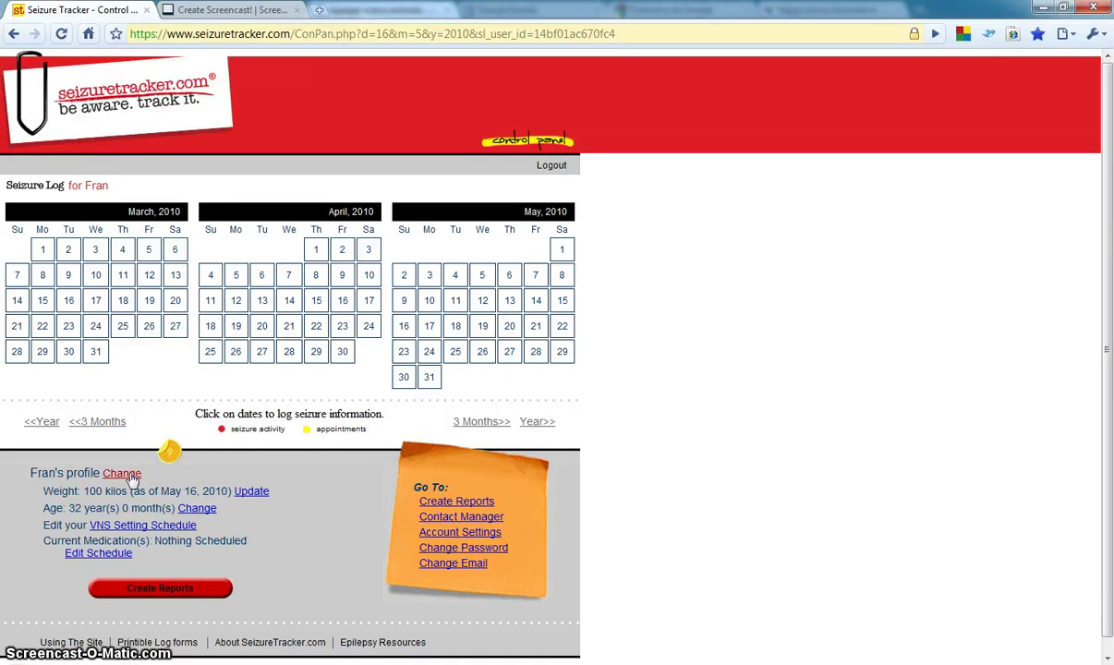
- Examine the new VNS settings form, including stimulation parameters, side effects, tolerability and magnet settings, and return to the control panel
{"action": "left_click", "coordinate": [132, 534]}
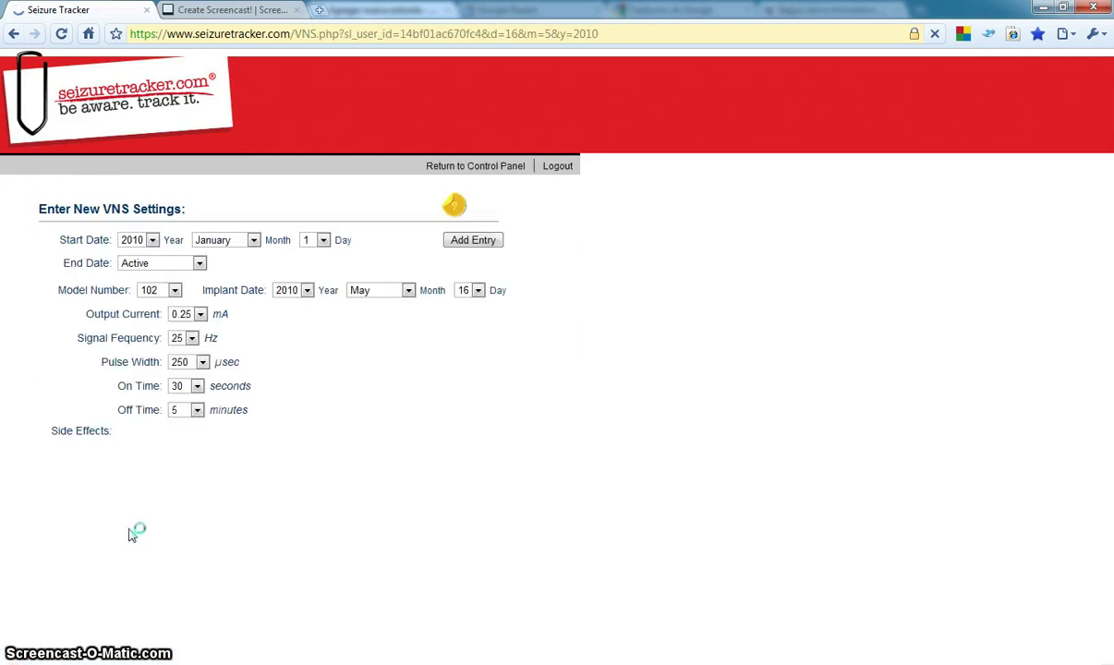
{"action": "left_click", "coordinate": [163, 294]}
{"action": "left_click", "coordinate": [163, 294]}
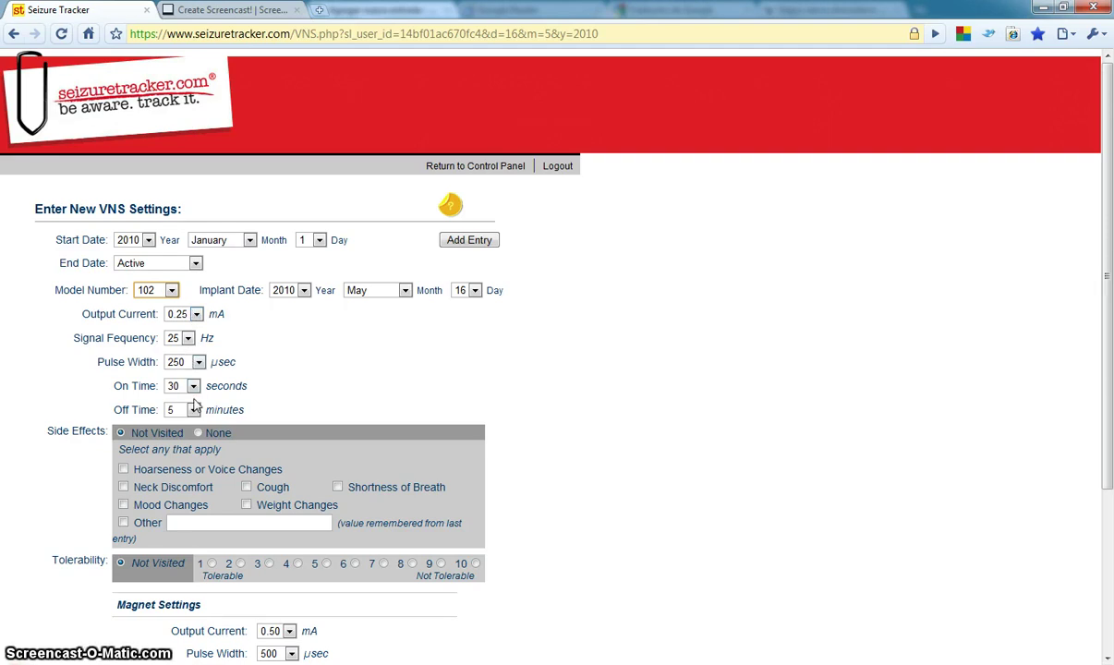
{"action": "scroll", "coordinate": [236, 406], "scroll_direction": "down", "scroll_amount": 2}
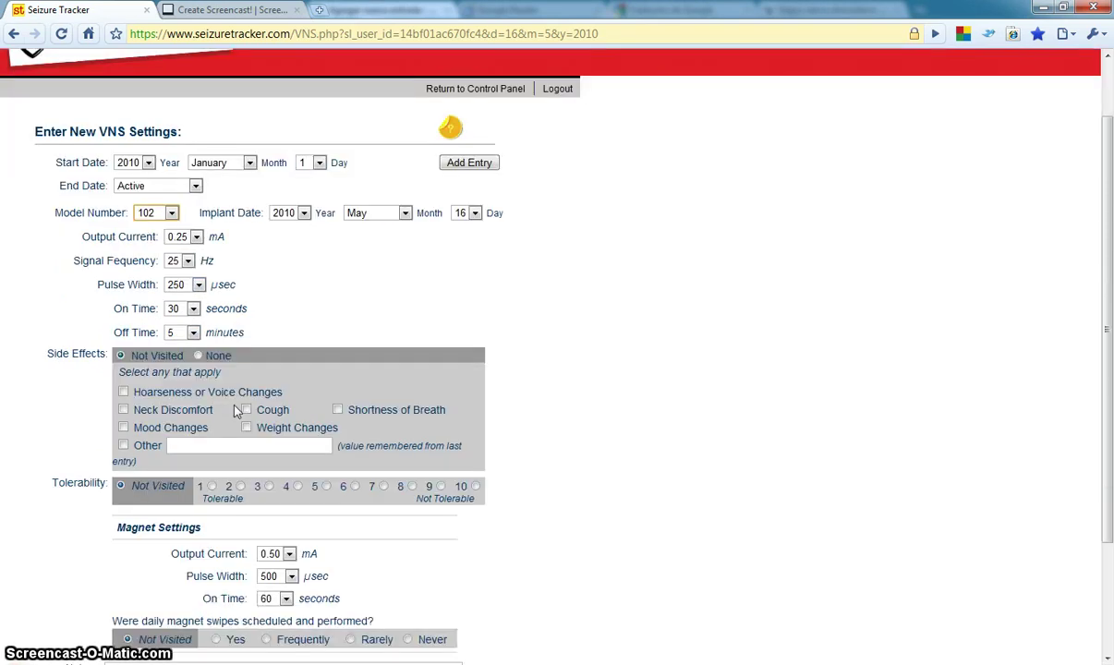
{"action": "scroll", "coordinate": [237, 409], "scroll_direction": "down", "scroll_amount": 4}
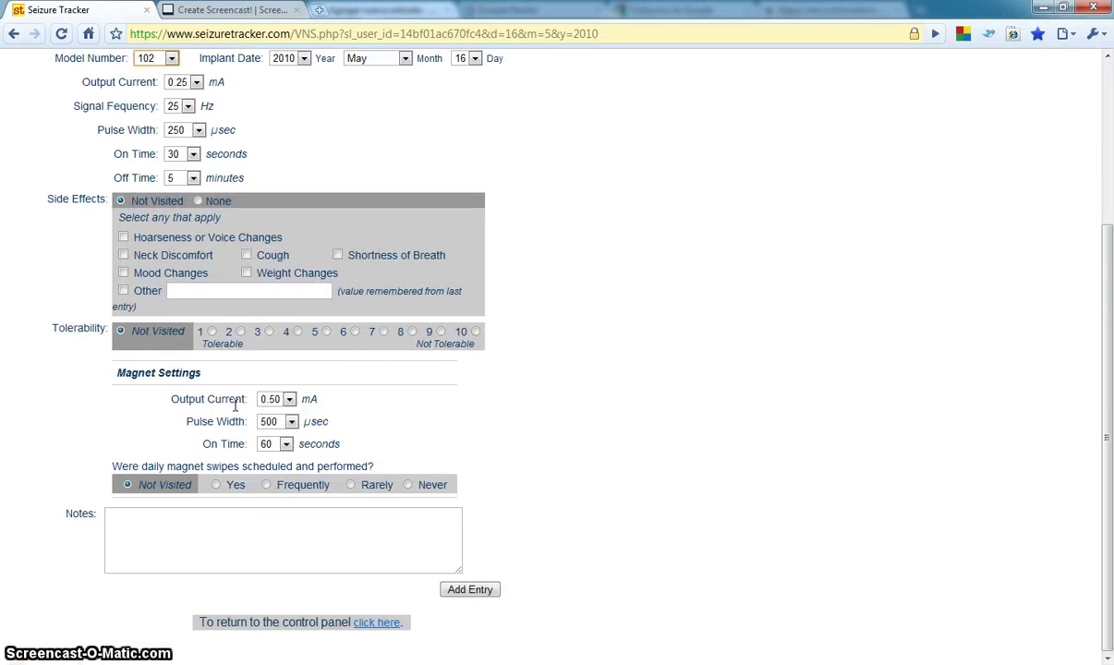
{"action": "scroll", "coordinate": [236, 407], "scroll_direction": "up", "scroll_amount": 6}
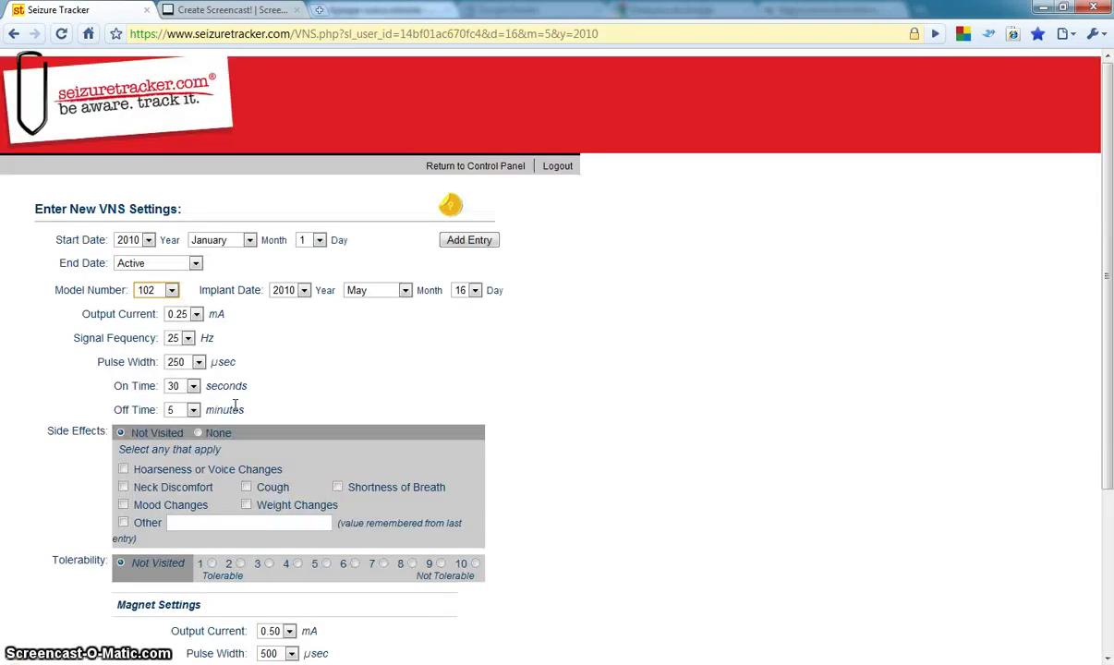
{"action": "scroll", "coordinate": [235, 407], "scroll_direction": "down", "scroll_amount": 4}
{"action": "scroll", "coordinate": [236, 409], "scroll_direction": "down", "scroll_amount": 2}
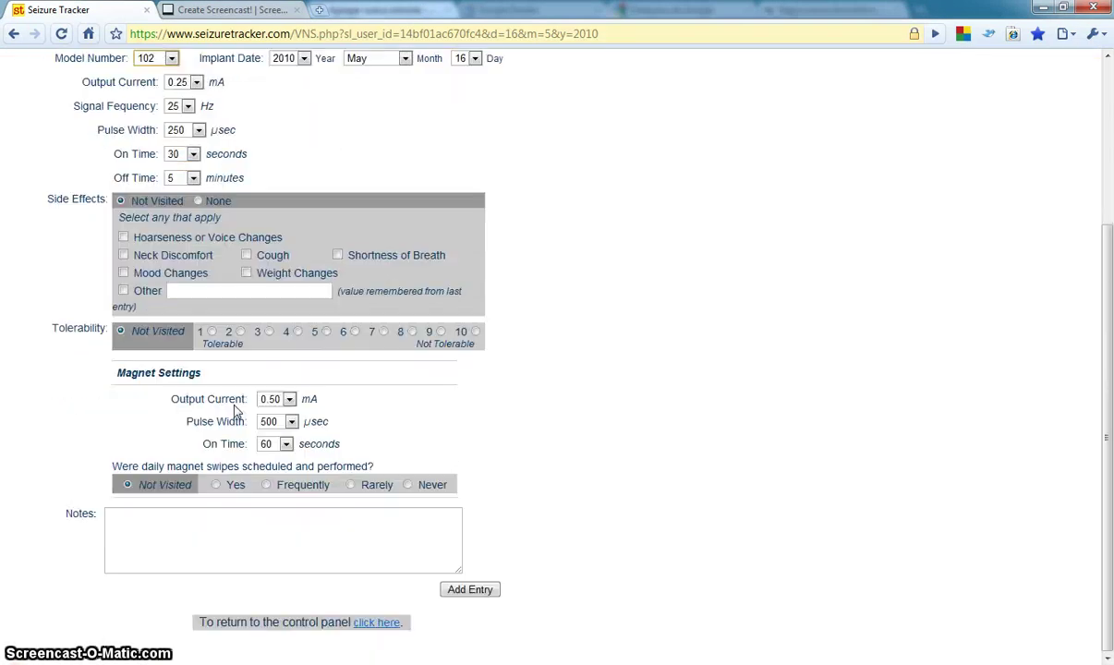
{"action": "scroll", "coordinate": [236, 406], "scroll_direction": "up", "scroll_amount": 6}
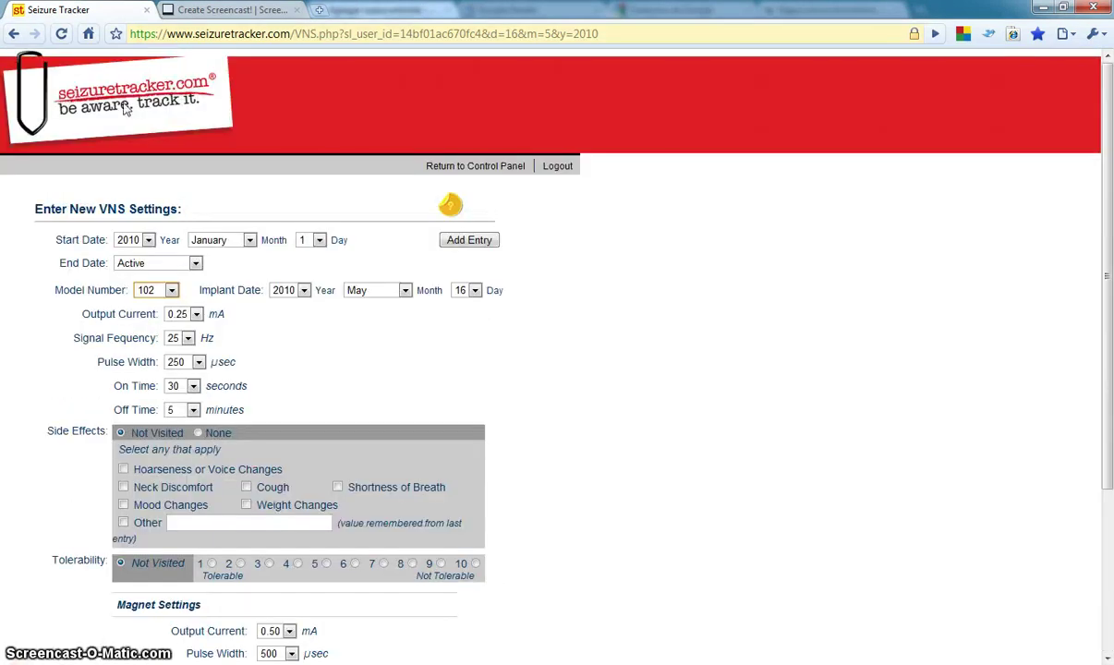
{"action": "left_click", "coordinate": [15, 34]}
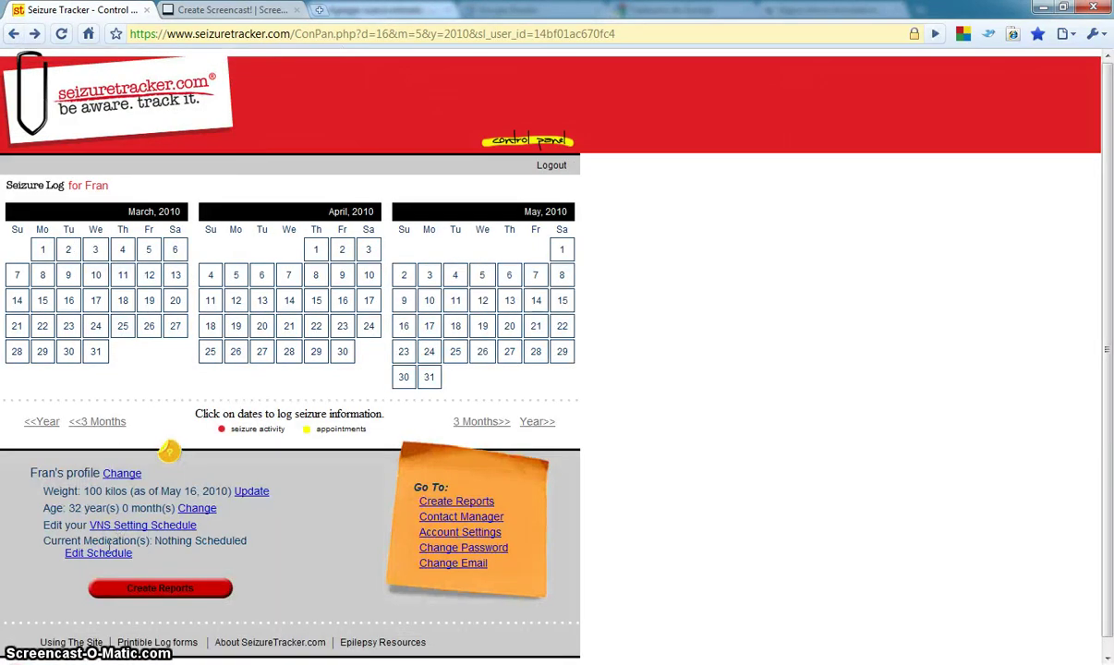
- Add Diazepam to the medication schedule at 10 mg daily from January 1, 2010, and return to the control panel
{"action": "left_click", "coordinate": [103, 554]}
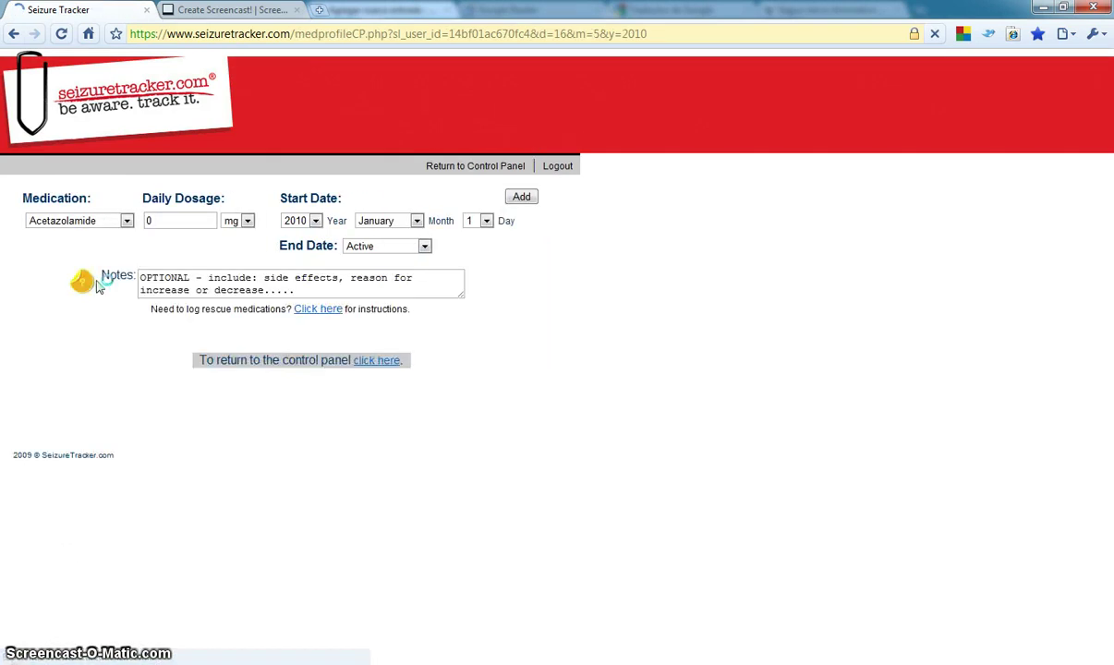
{"action": "left_click", "coordinate": [126, 221]}
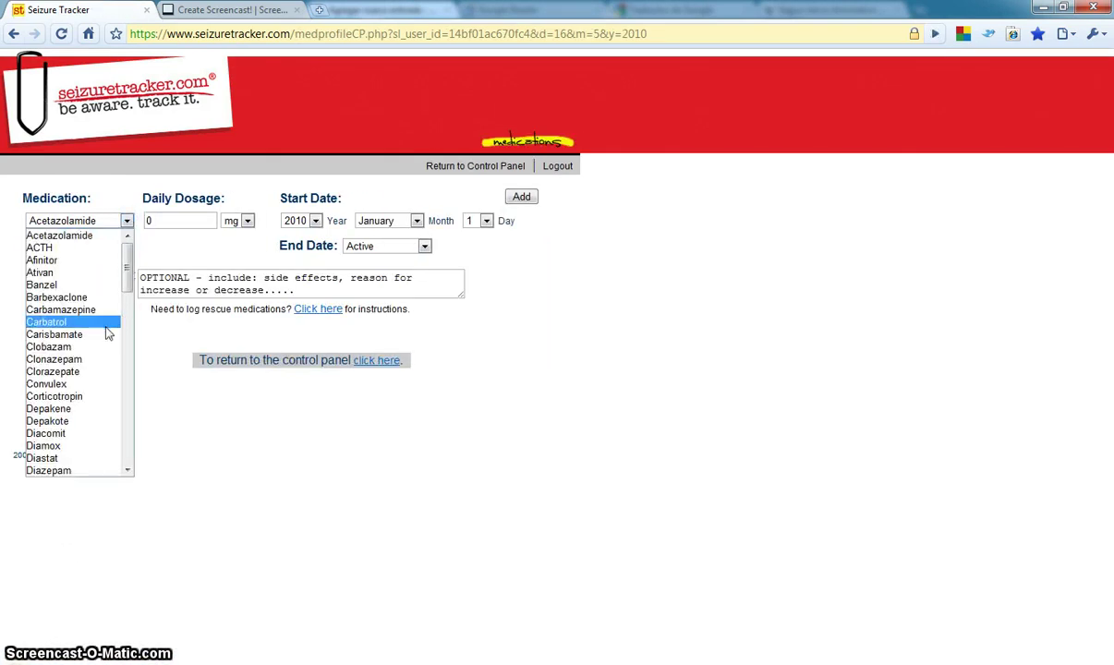
{"action": "scroll", "coordinate": [107, 332], "scroll_direction": "down", "scroll_amount": 4}
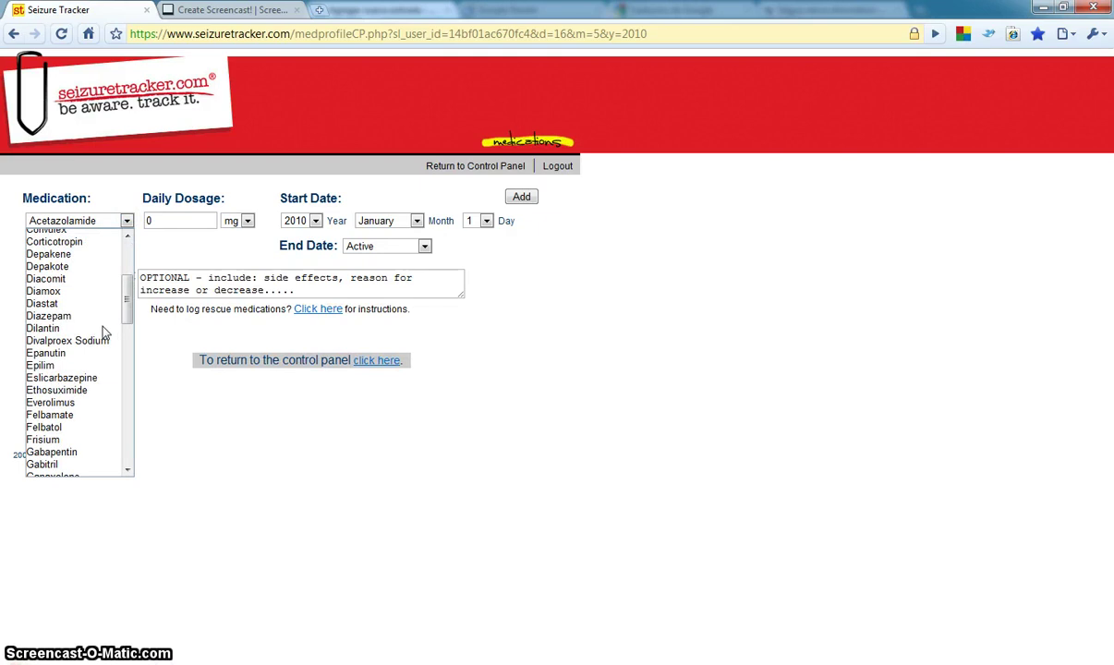
{"action": "left_click", "coordinate": [51, 316]}
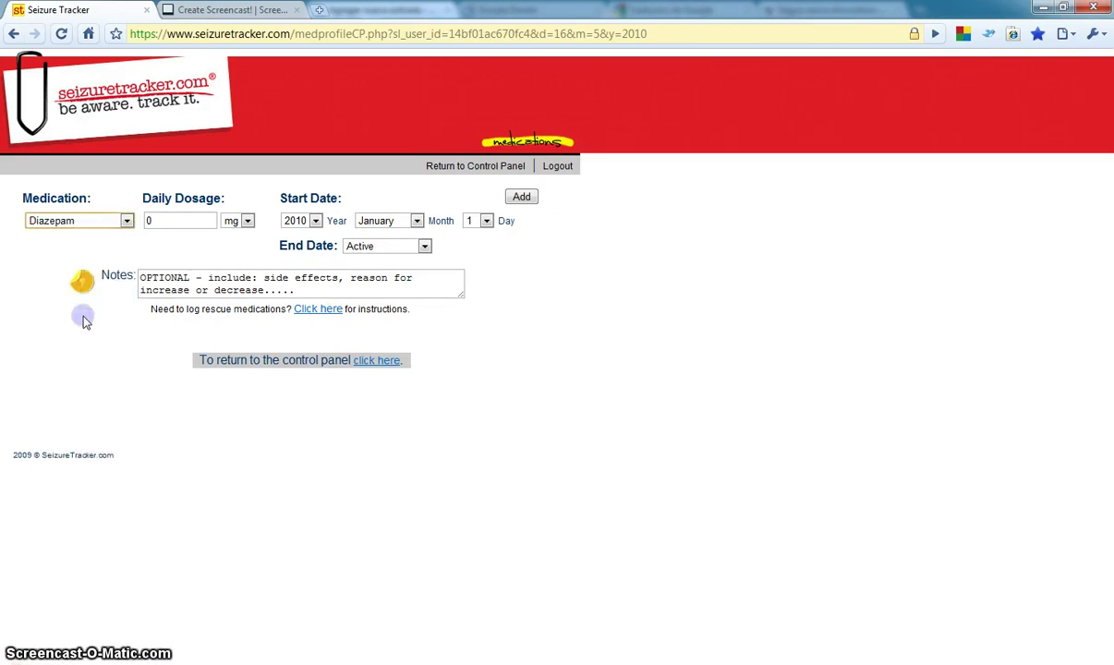
{"action": "left_click", "coordinate": [203, 221]}
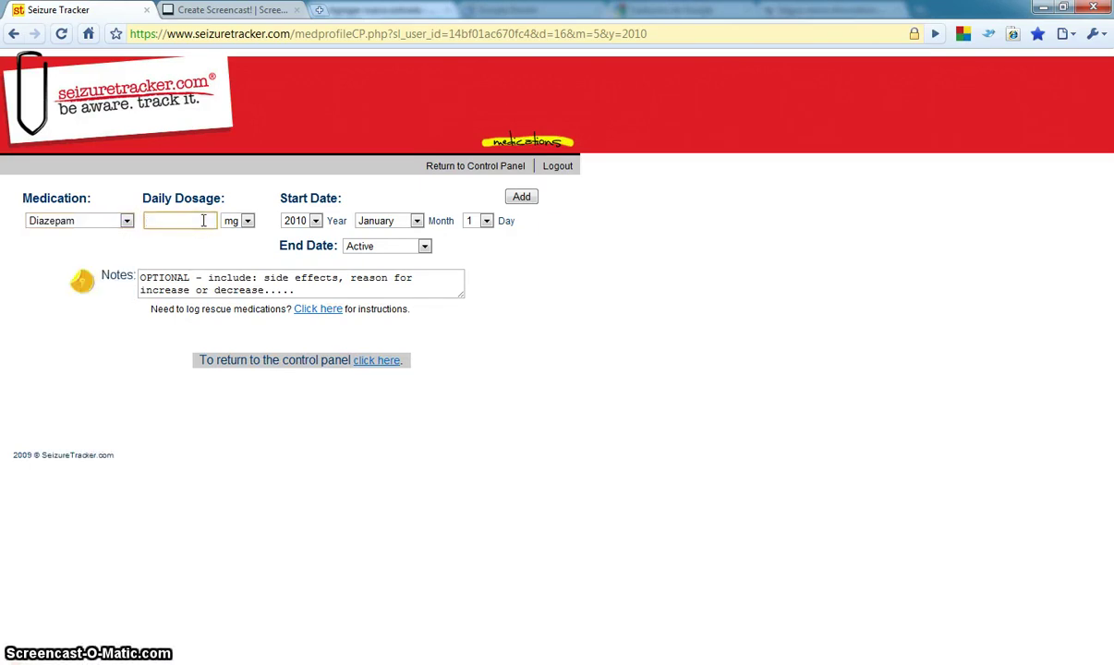
{"action": "type", "text": "10"}
{"action": "left_click", "coordinate": [522, 198]}
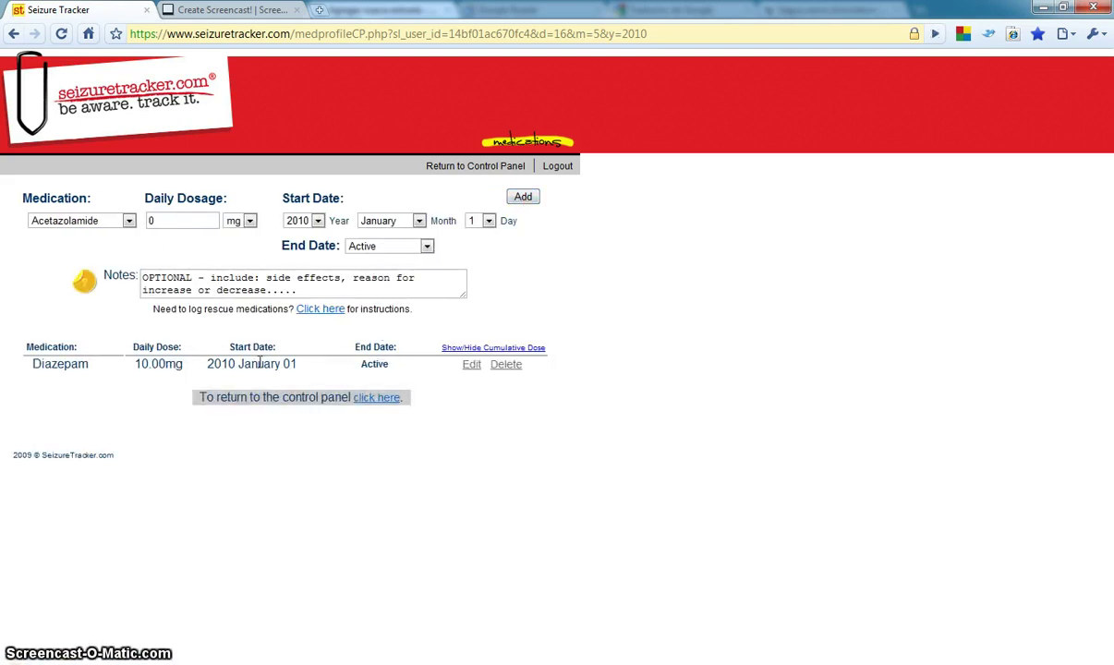
{"action": "left_click", "coordinate": [370, 403]}
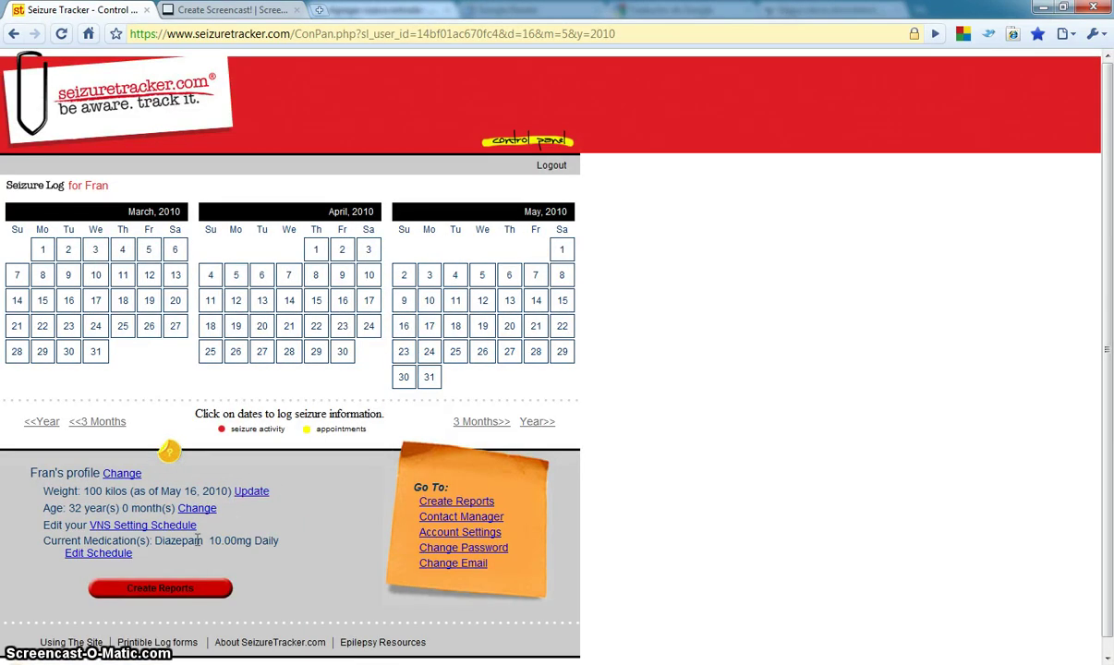
- Add a second Diazepam entry to the medication schedule at 15 mg daily, starting March 1, 2010
{"action": "left_click", "coordinate": [125, 555]}
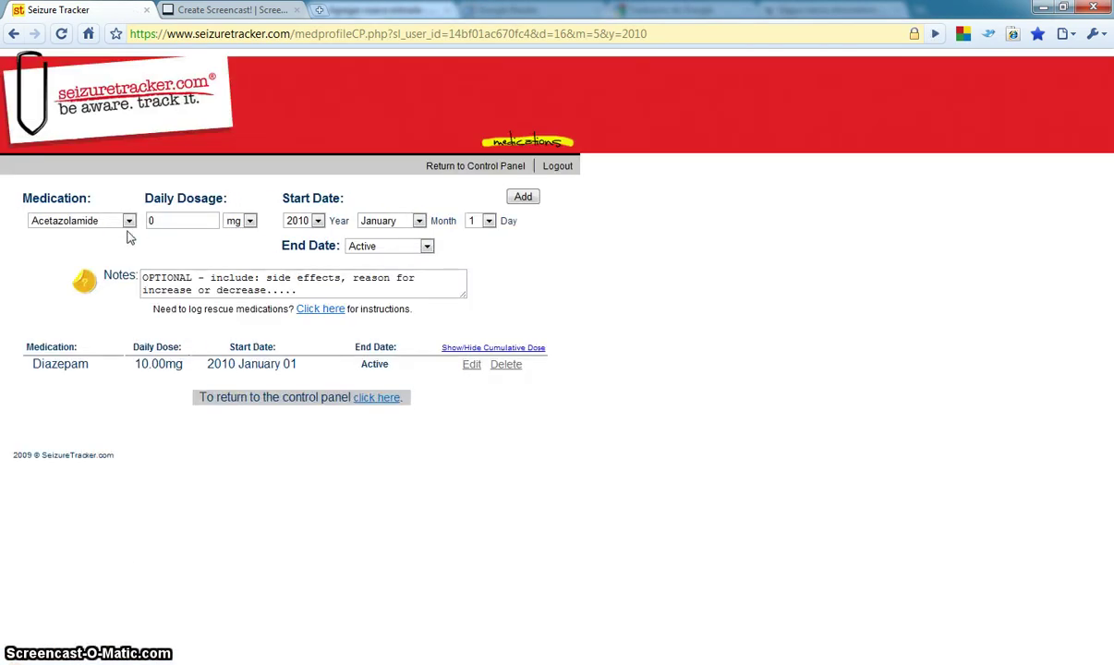
{"action": "left_click", "coordinate": [381, 220]}
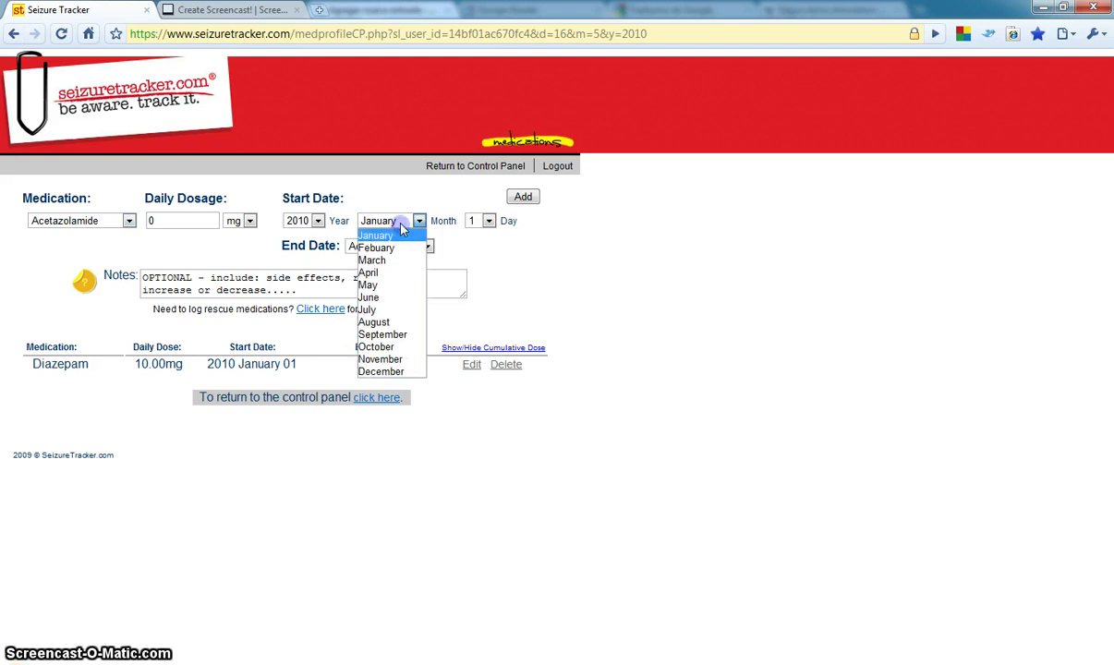
{"action": "left_click", "coordinate": [365, 261]}
{"action": "left_click", "coordinate": [130, 220]}
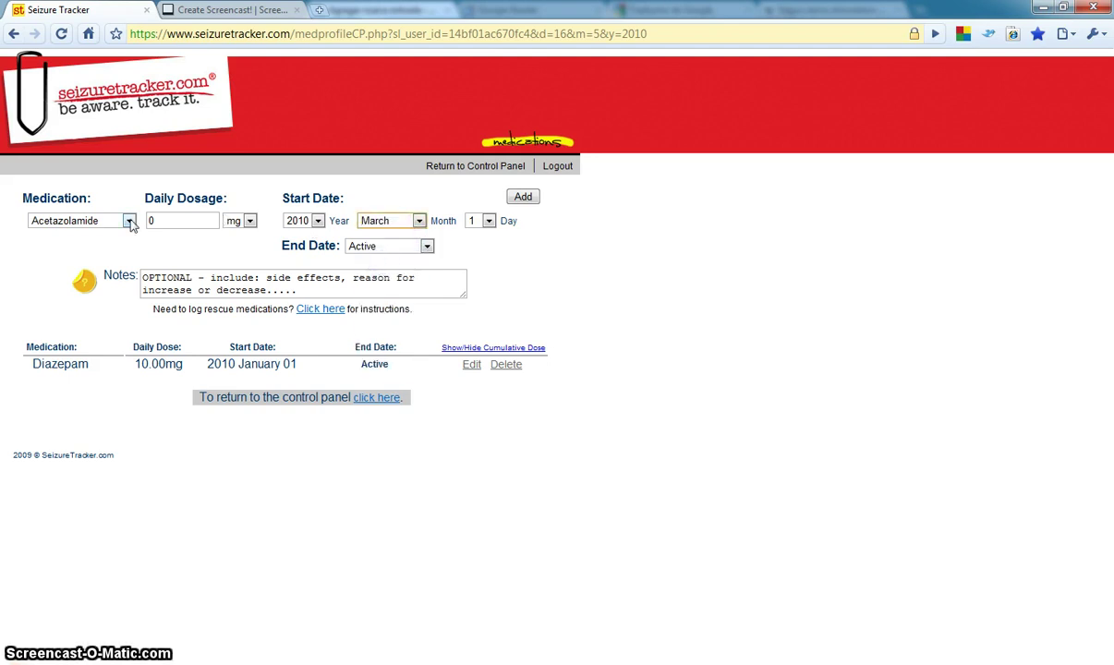
{"action": "key", "text": "d"}
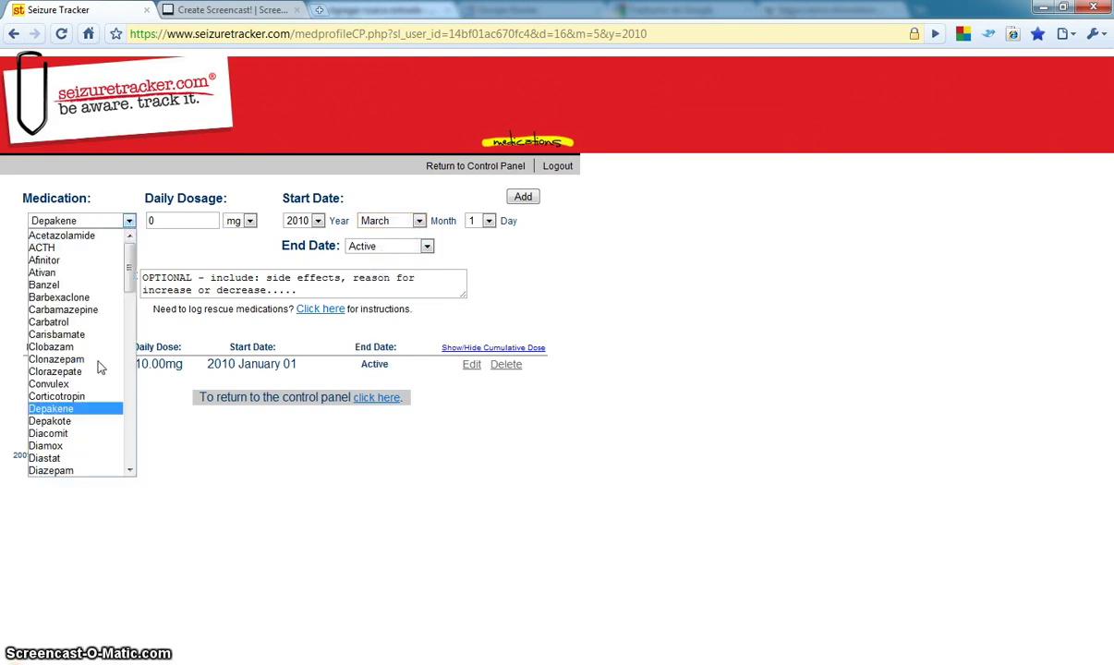
{"action": "left_click", "coordinate": [65, 473]}
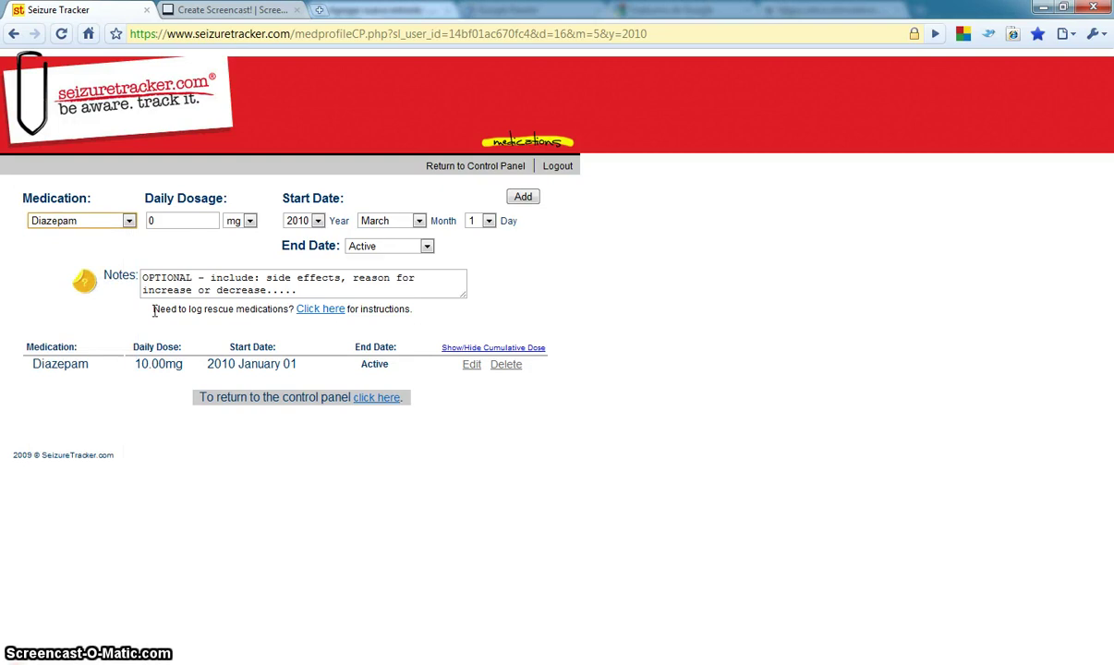
{"action": "left_click", "coordinate": [208, 218]}
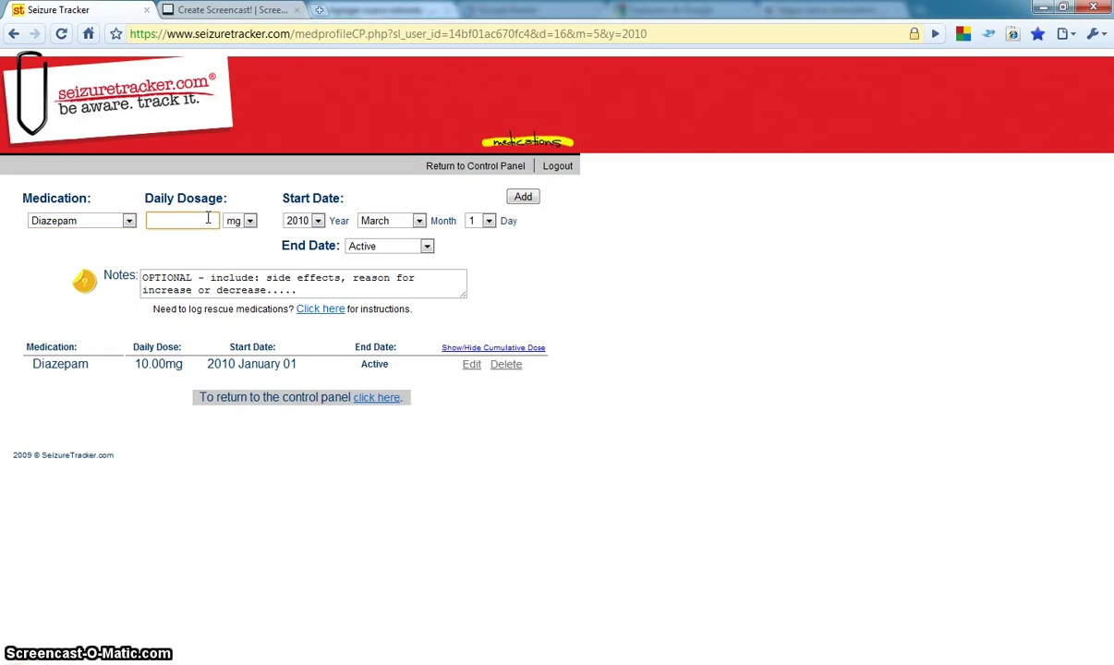
{"action": "type", "text": "15"}
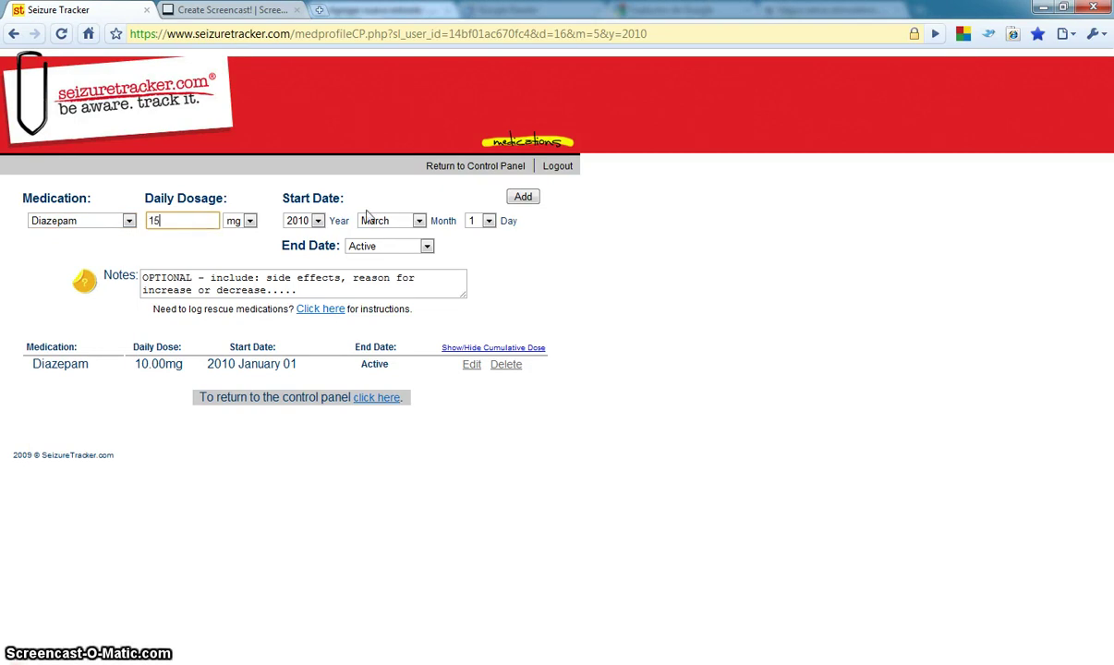
{"action": "left_click", "coordinate": [522, 199]}
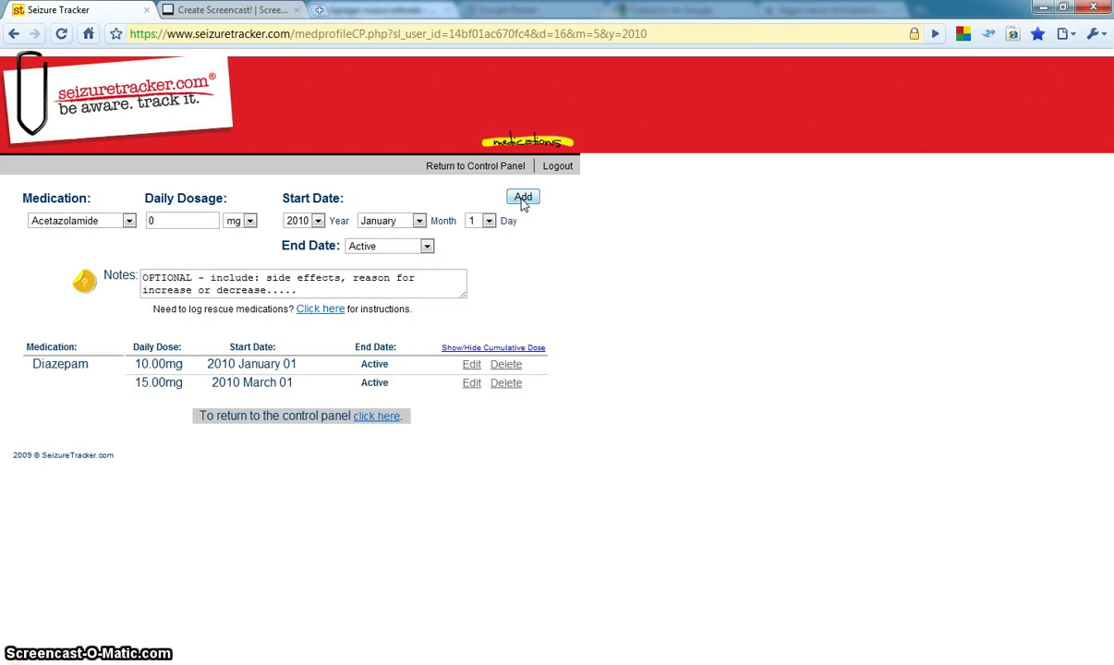
{"action": "left_click", "coordinate": [472, 366]}
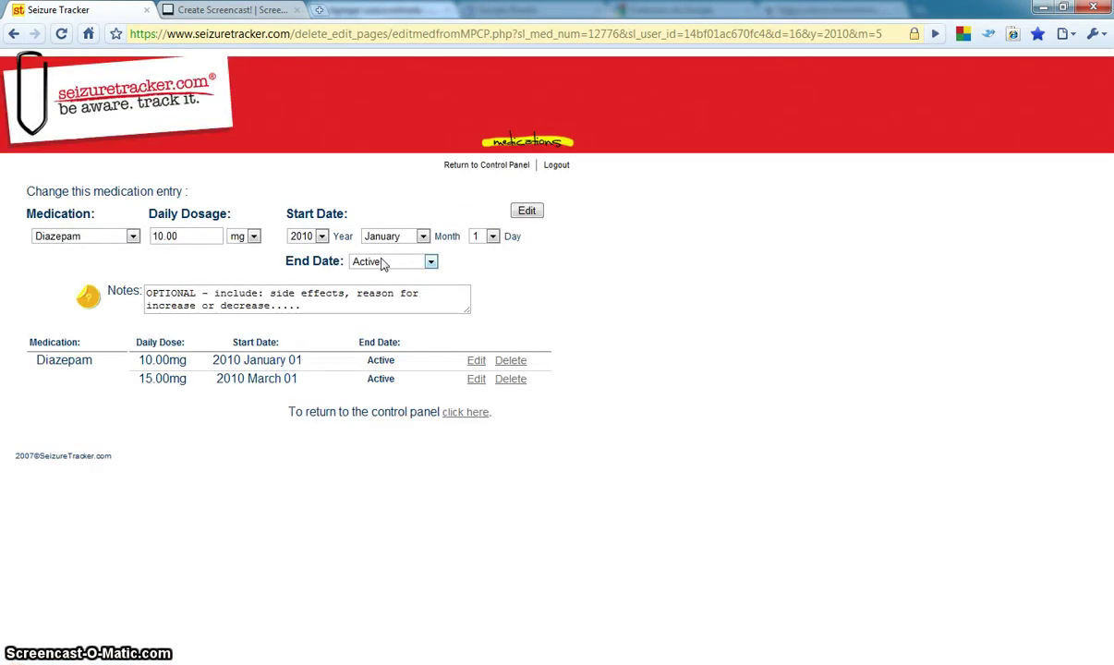
{"action": "left_click", "coordinate": [382, 264]}
{"action": "left_click", "coordinate": [374, 288]}
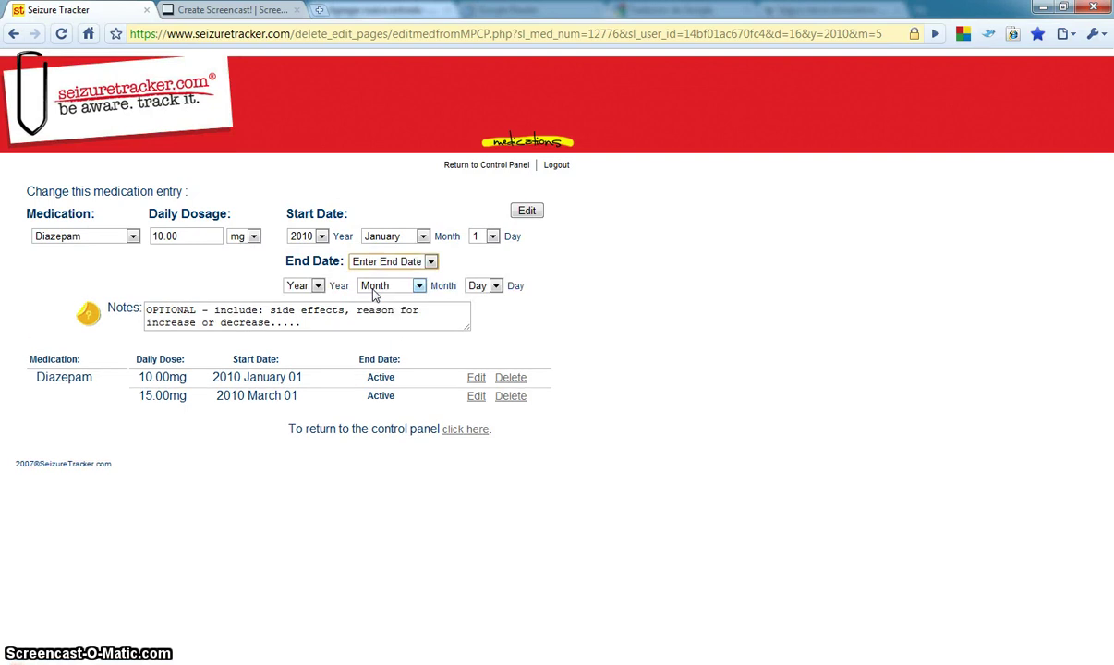
{"action": "left_click", "coordinate": [299, 286]}
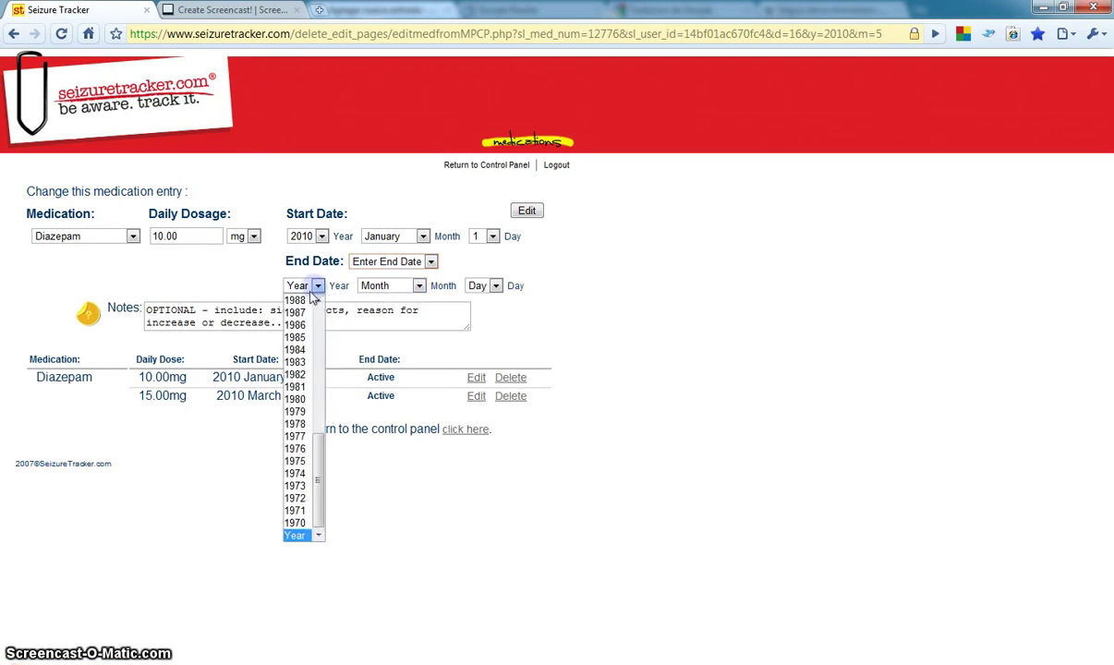
{"action": "key", "text": "Escape"}
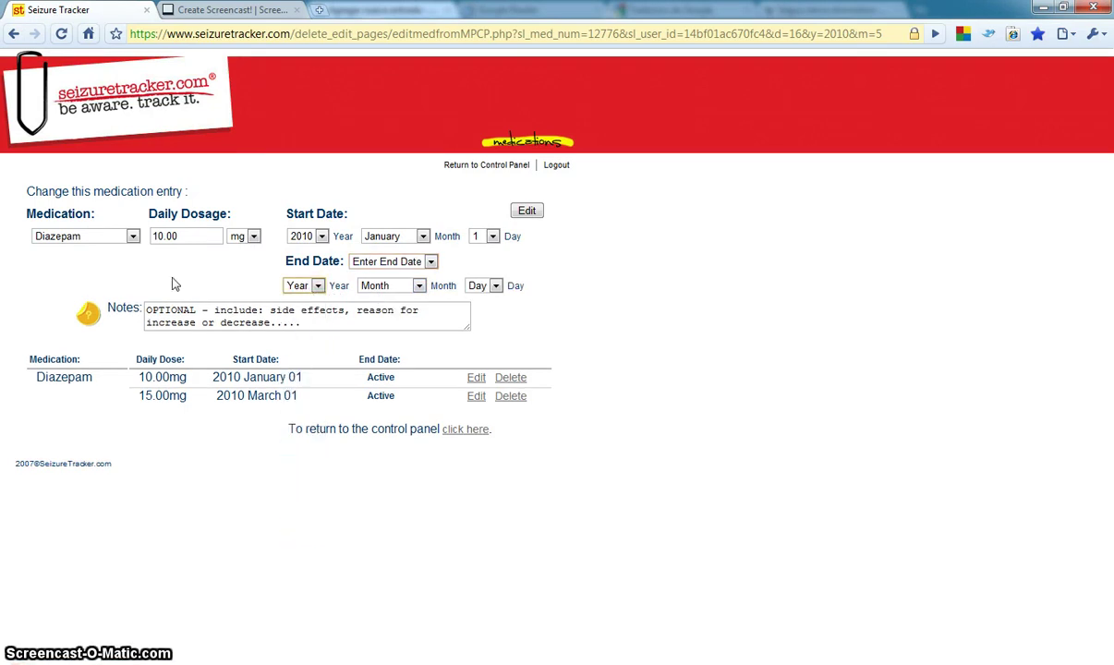
- Return to the control panel, open the daily seizure log for June 18, 2010, and dismiss the antivirus alert
{"action": "left_click", "coordinate": [466, 436]}
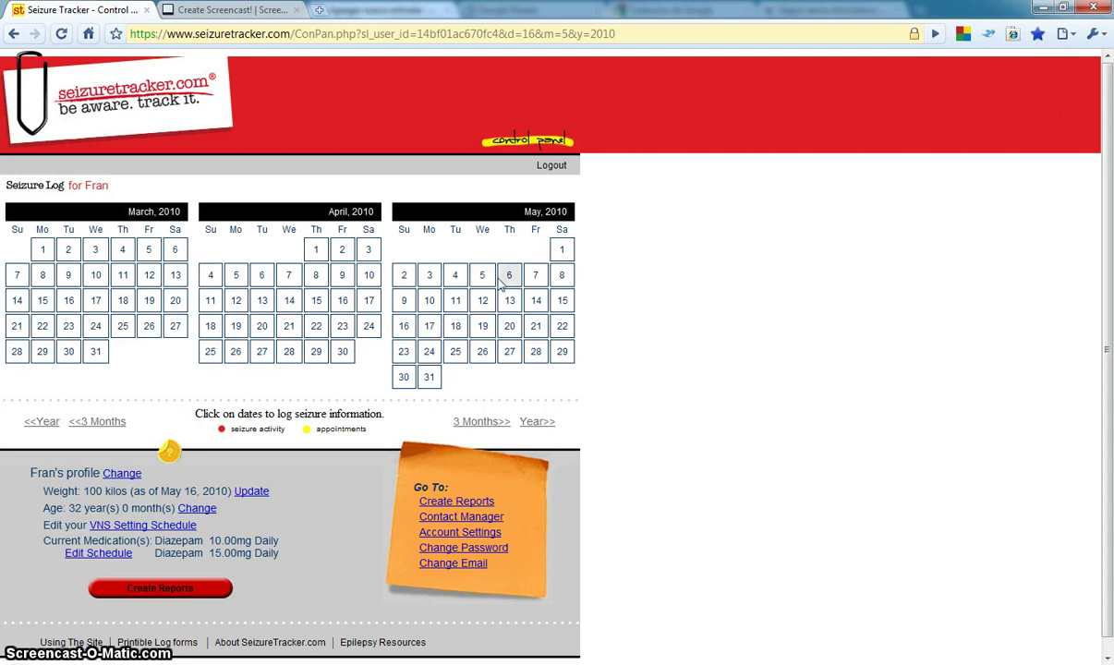
{"action": "left_click", "coordinate": [479, 422]}
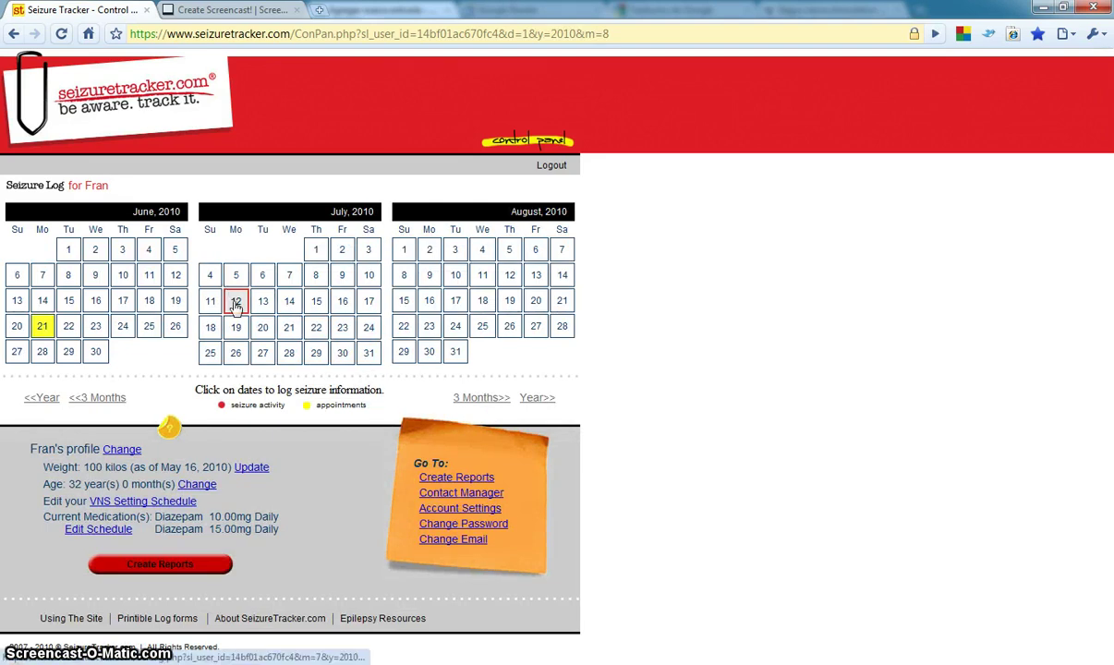
{"action": "left_click", "coordinate": [148, 303]}
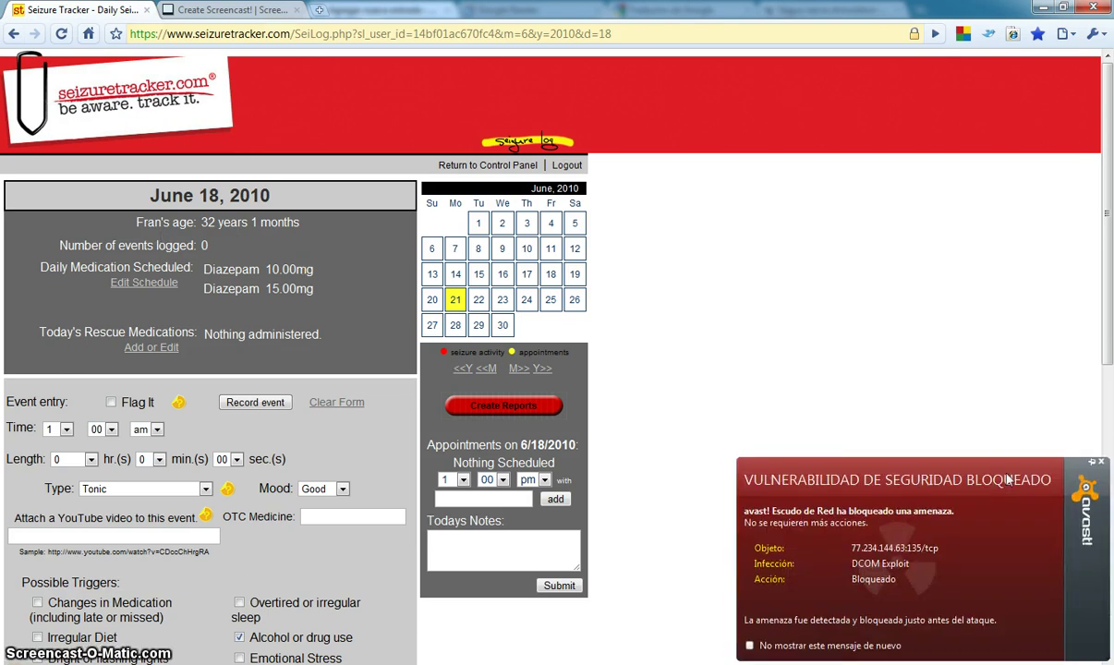
{"action": "left_click", "coordinate": [1100, 462]}
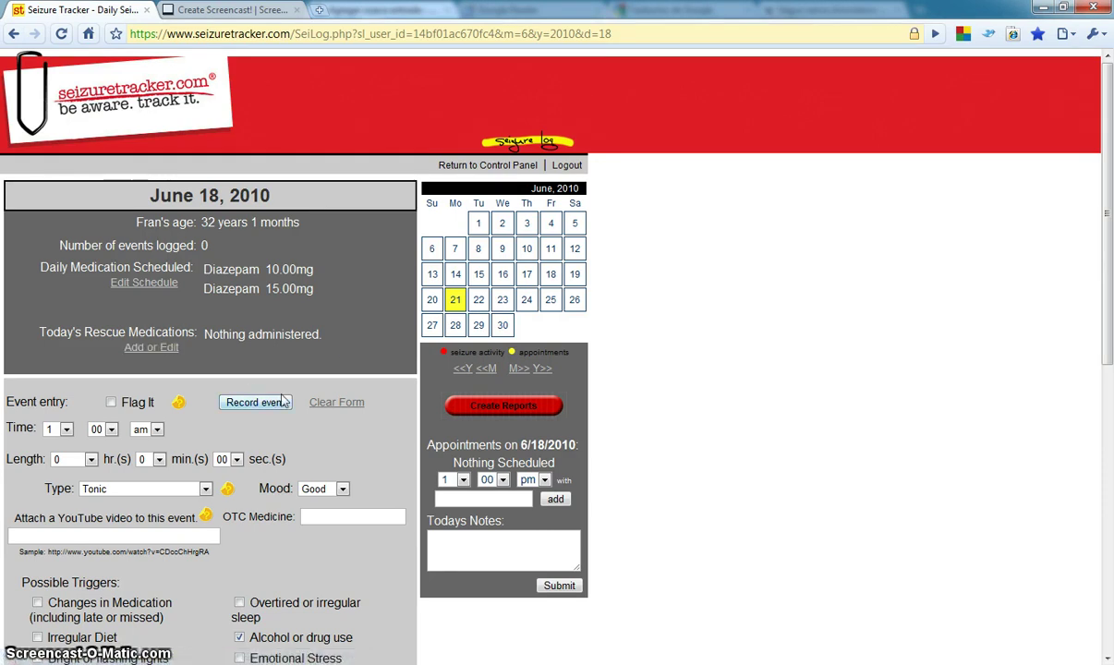
- Add a 1:00 pm appointment on June 18, 2010, entering the doctor's name
{"action": "left_click", "coordinate": [455, 301]}
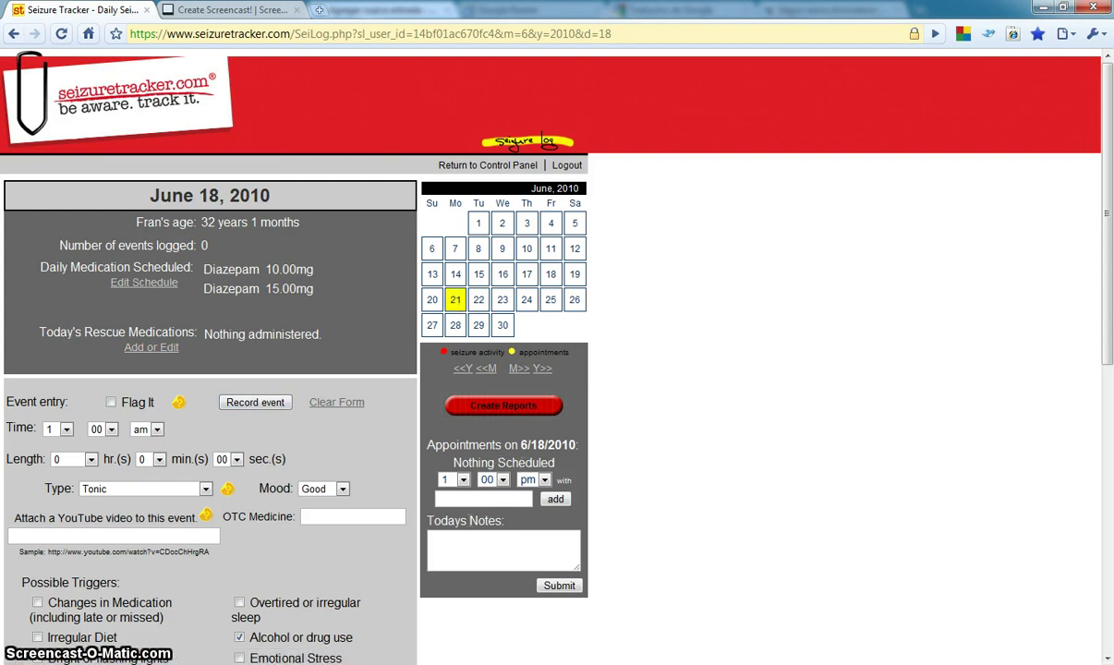
{"action": "type", "text": "Dr P"}
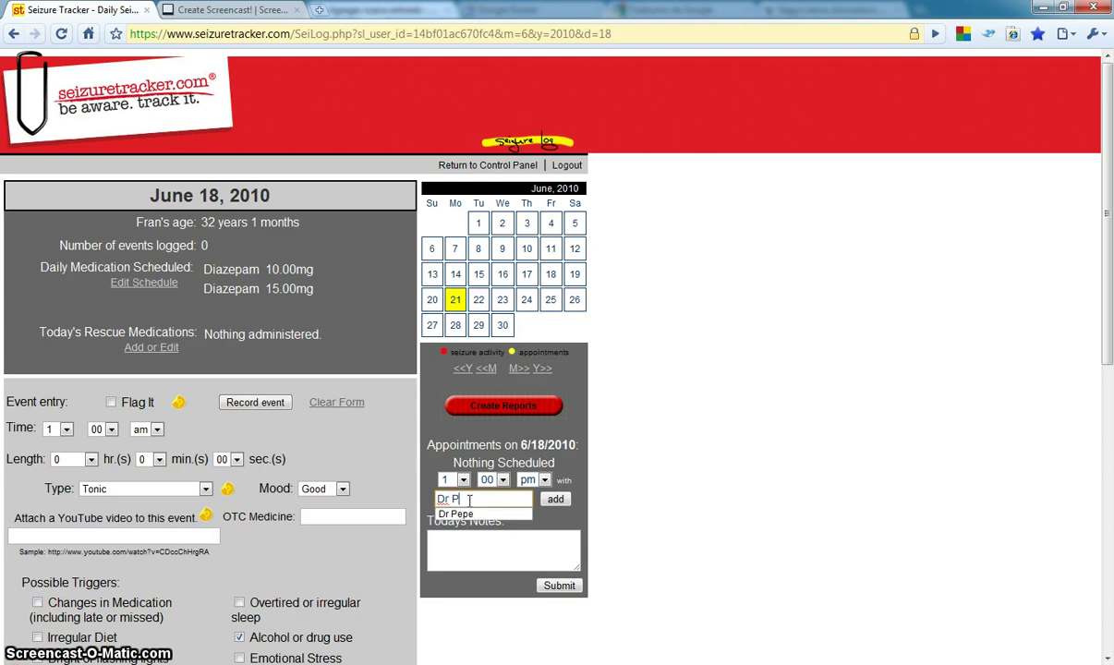
{"action": "type", "text": "epe"}
{"action": "left_click", "coordinate": [555, 500]}
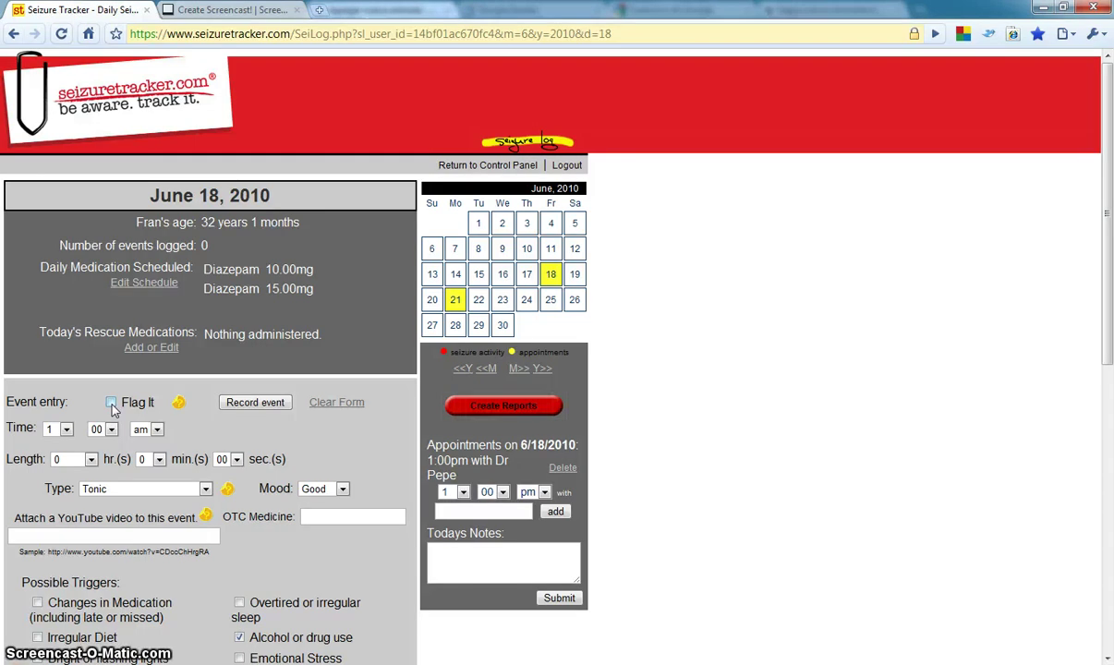
- Set the seizure event's time to 6:00 am and its length to 9 minutes
{"action": "left_click", "coordinate": [65, 429]}
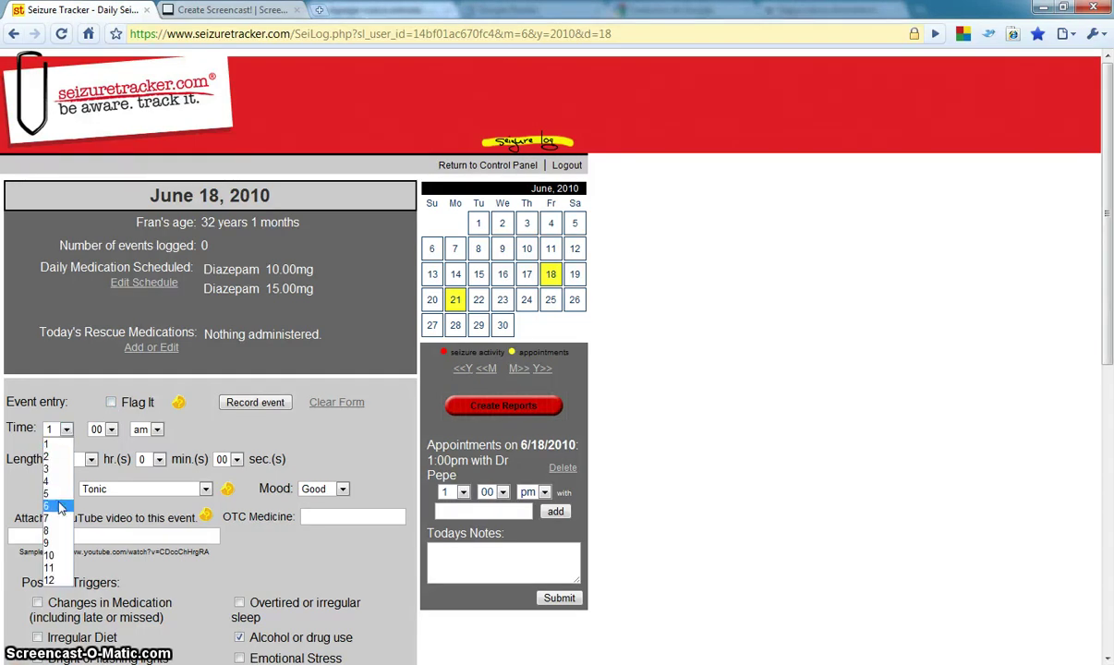
{"action": "left_click", "coordinate": [60, 506]}
{"action": "left_click", "coordinate": [145, 461]}
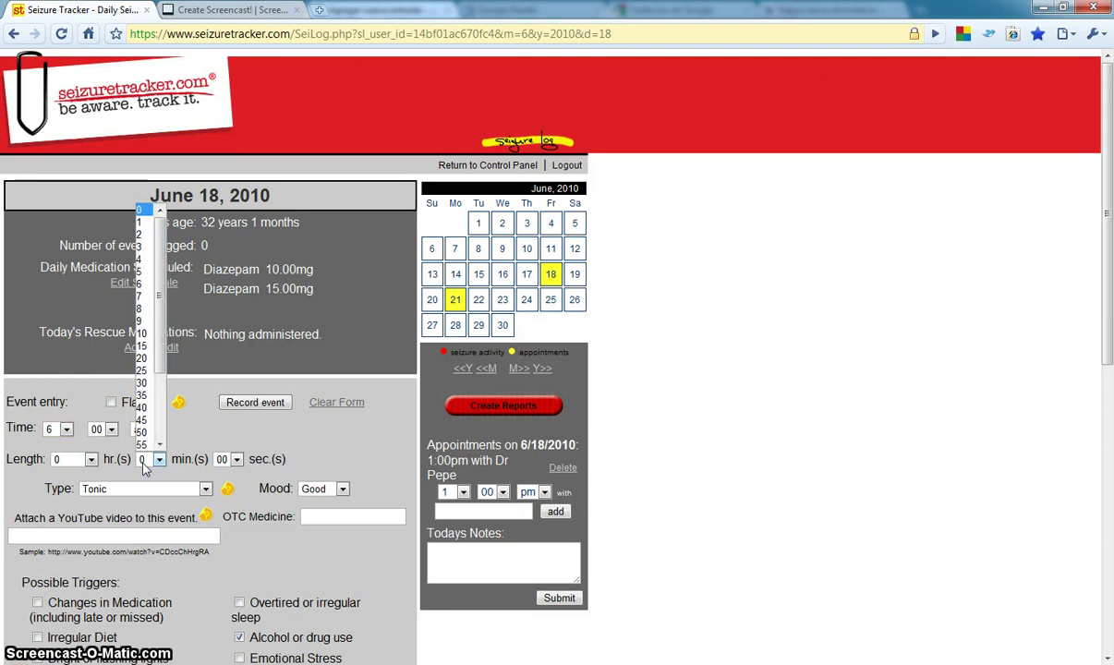
{"action": "left_click", "coordinate": [143, 320]}
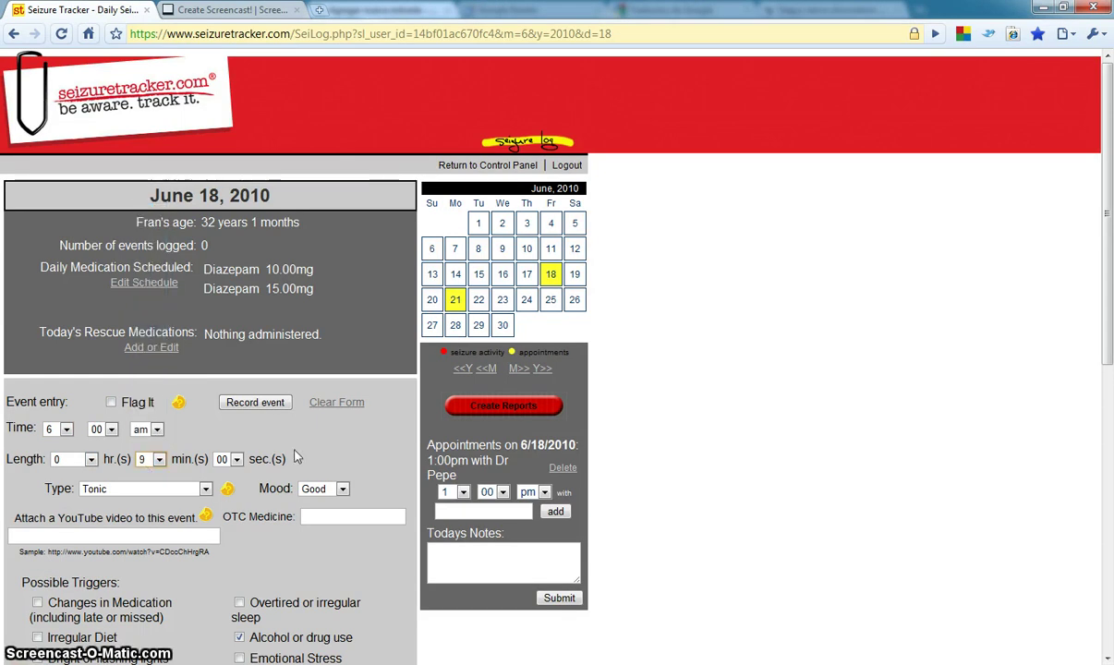
- Set the seizure event's type to Tonic Clonic and the mood to Bad
{"action": "left_click", "coordinate": [162, 488]}
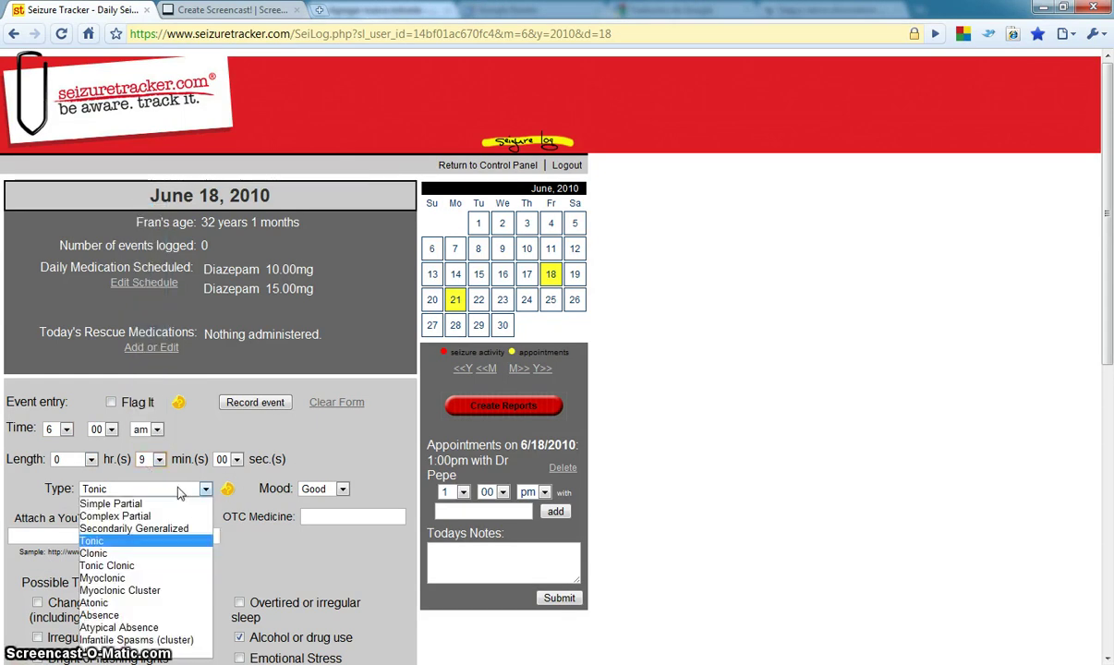
{"action": "left_click", "coordinate": [130, 565]}
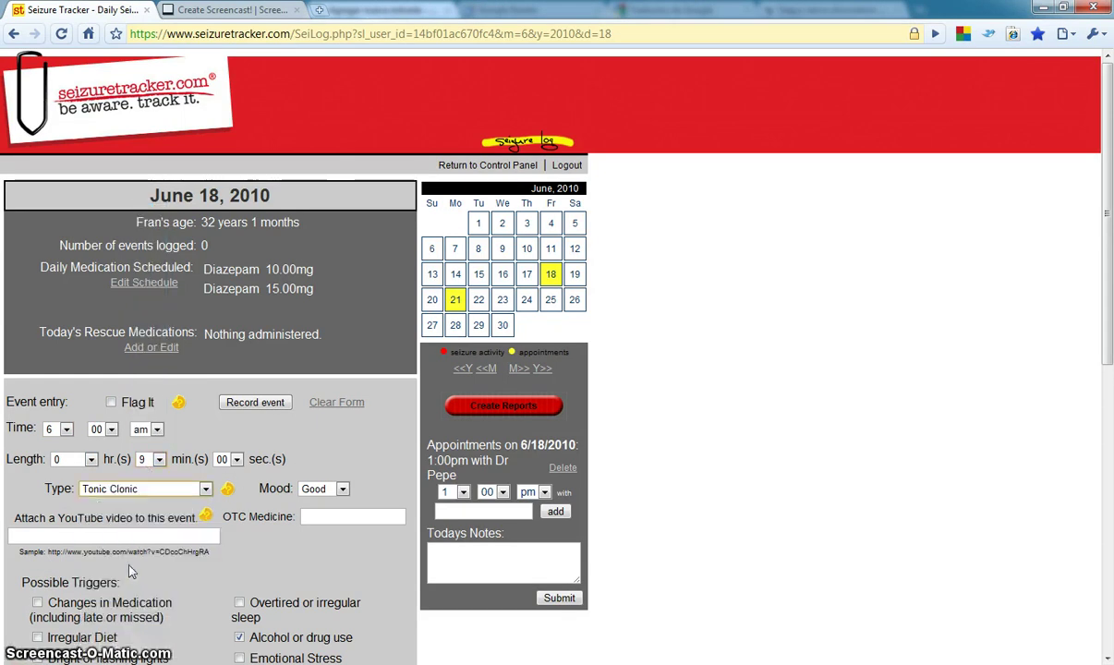
{"action": "left_click", "coordinate": [337, 489]}
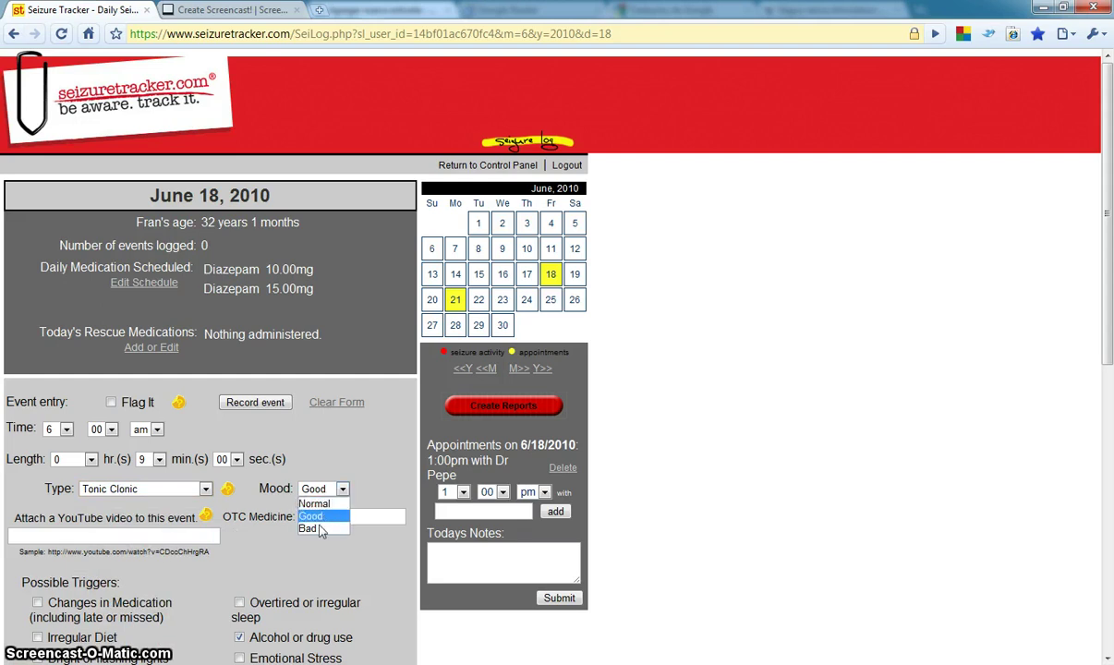
{"action": "left_click", "coordinate": [314, 528]}
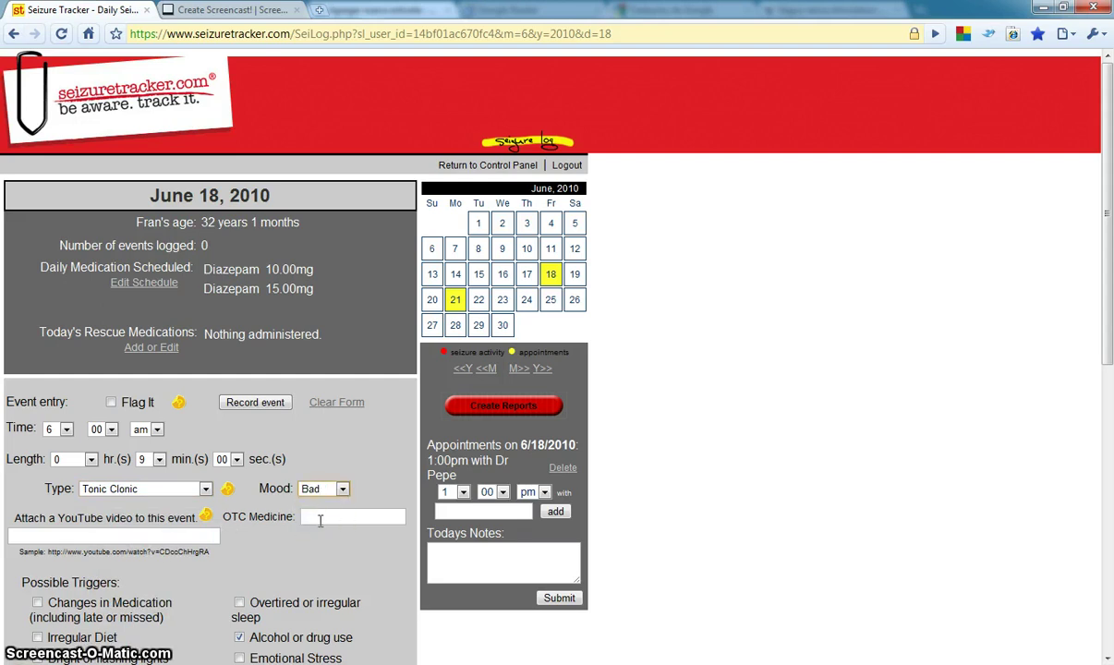
- Mark Irregular Diet and Changes in Medication as possible triggers of the seizure event
{"action": "left_click", "coordinate": [147, 534]}
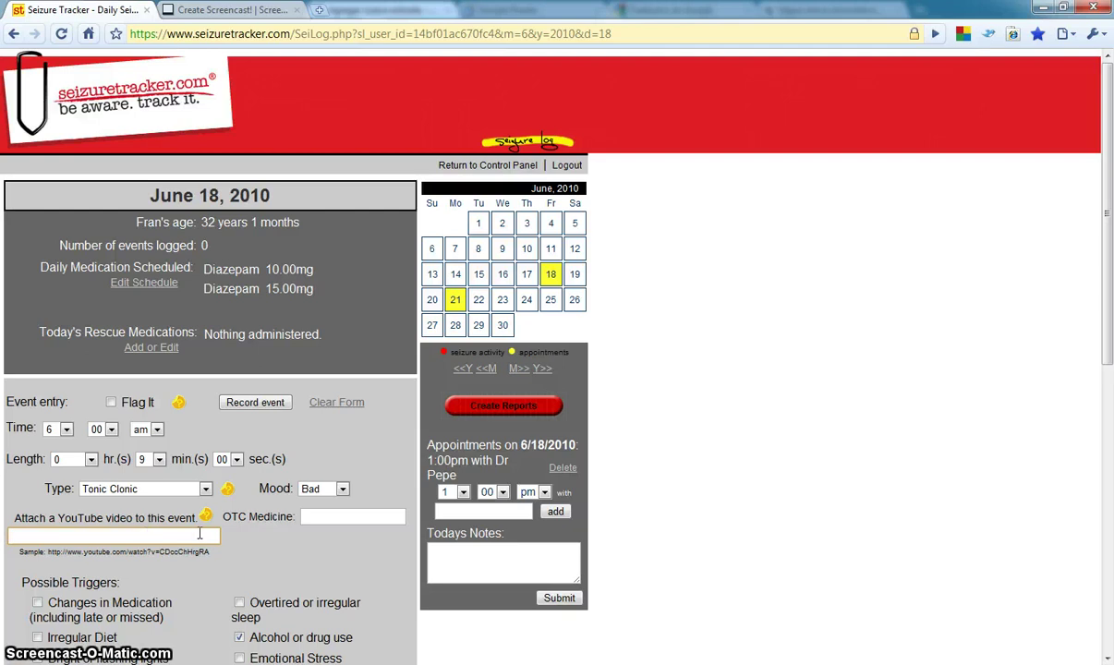
{"action": "left_click", "coordinate": [314, 517]}
{"action": "scroll", "coordinate": [319, 520], "scroll_direction": "down", "scroll_amount": 3}
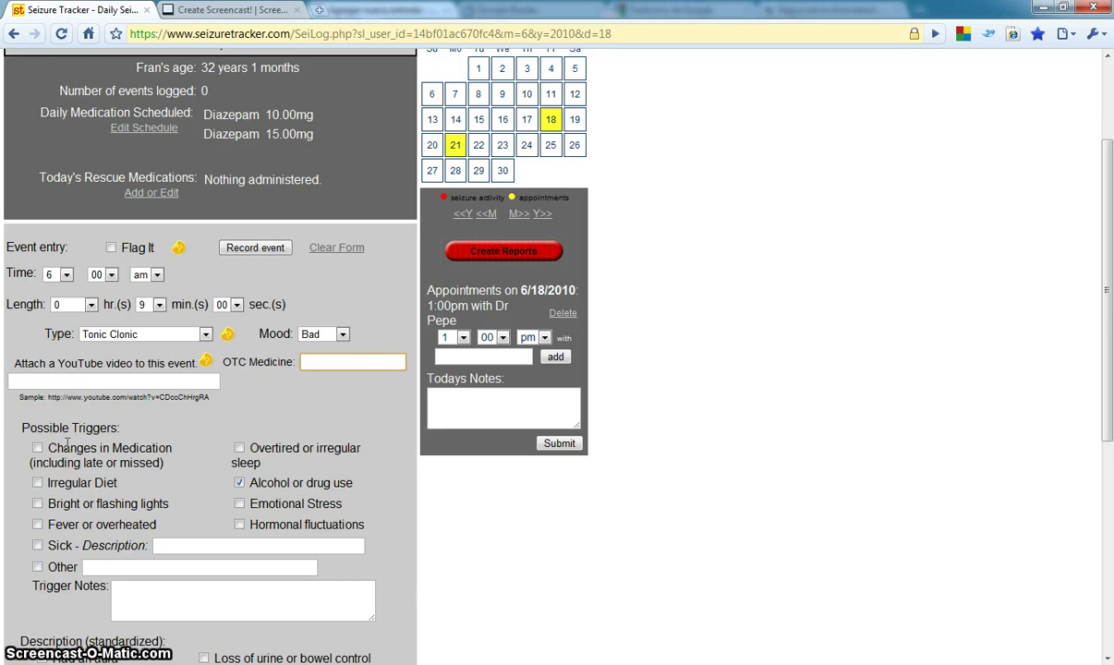
{"action": "scroll", "coordinate": [67, 444], "scroll_direction": "down", "scroll_amount": 2}
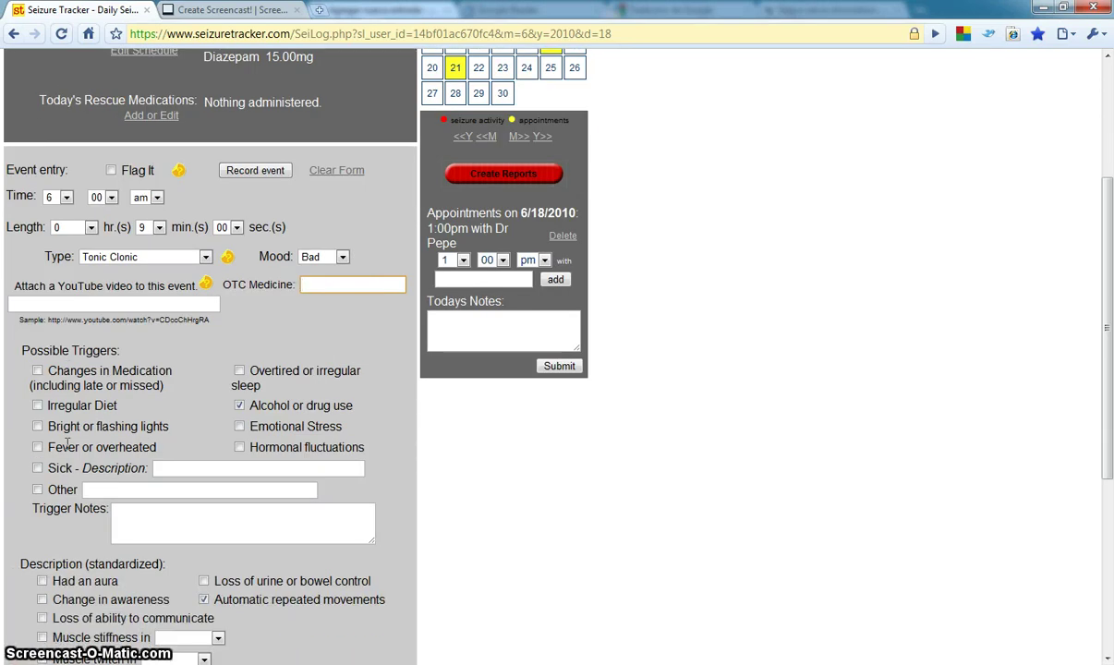
{"action": "scroll", "coordinate": [67, 444], "scroll_direction": "down", "scroll_amount": 4}
{"action": "scroll", "coordinate": [66, 443], "scroll_direction": "down", "scroll_amount": 4}
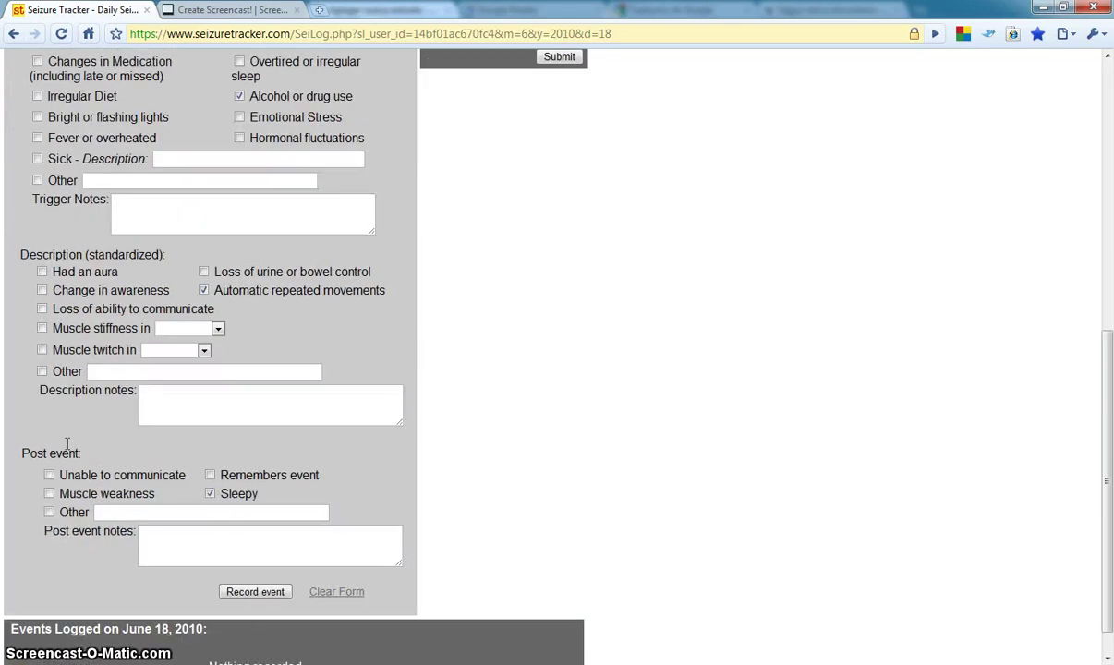
{"action": "scroll", "coordinate": [67, 449], "scroll_direction": "up", "scroll_amount": 6}
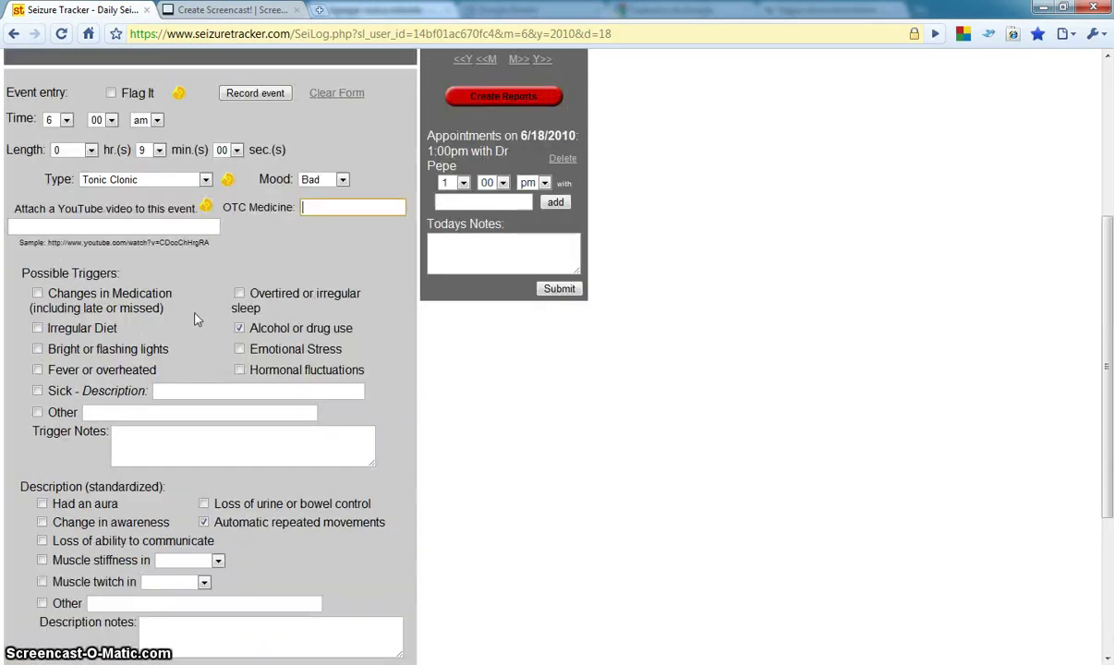
{"action": "left_click", "coordinate": [36, 328]}
{"action": "left_click", "coordinate": [37, 294]}
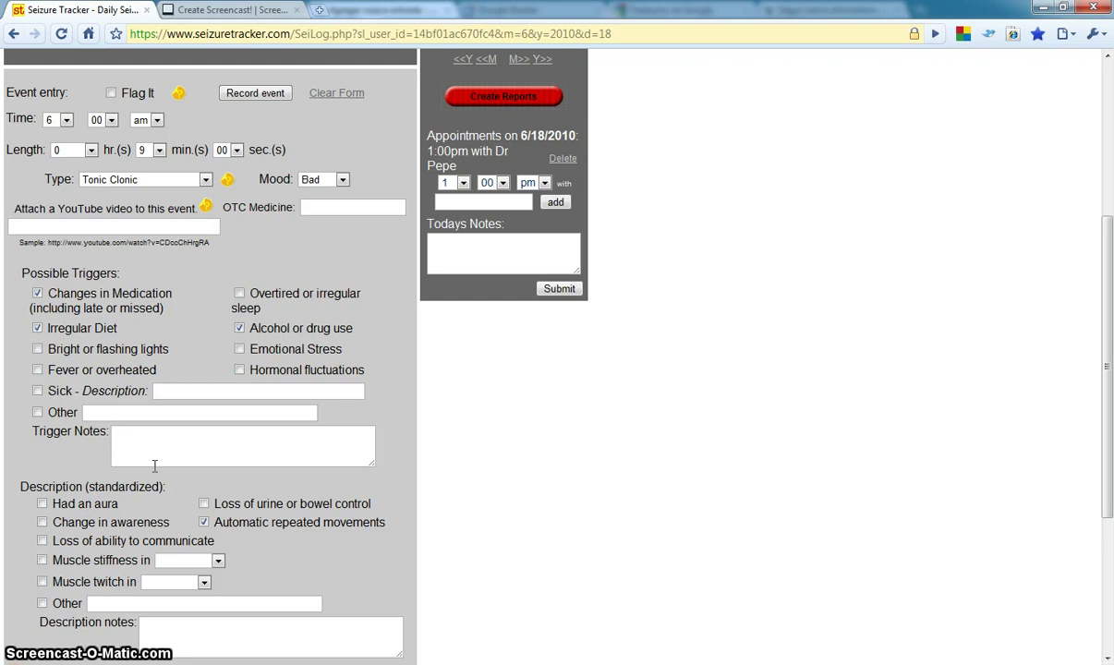
- Describe the seizure event with Had an aura, Loss of ability to communicate, and Muscle stiffness in the right arm
{"action": "left_click", "coordinate": [41, 503]}
{"action": "left_click", "coordinate": [42, 540]}
{"action": "scroll", "coordinate": [109, 536], "scroll_direction": "down", "scroll_amount": 2}
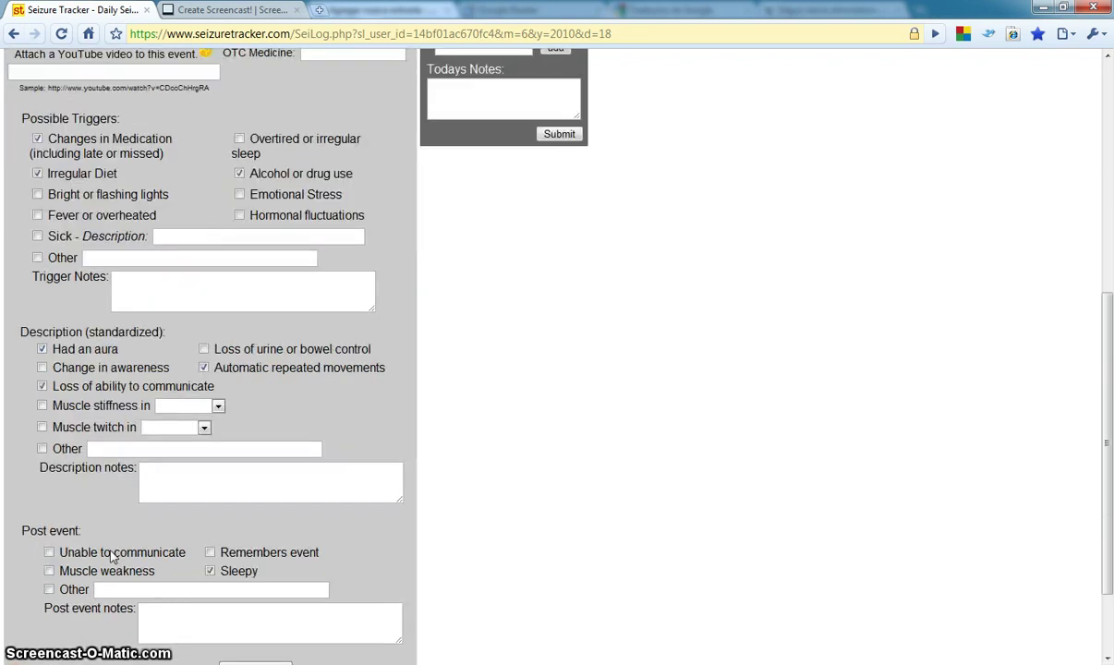
{"action": "left_click", "coordinate": [216, 405]}
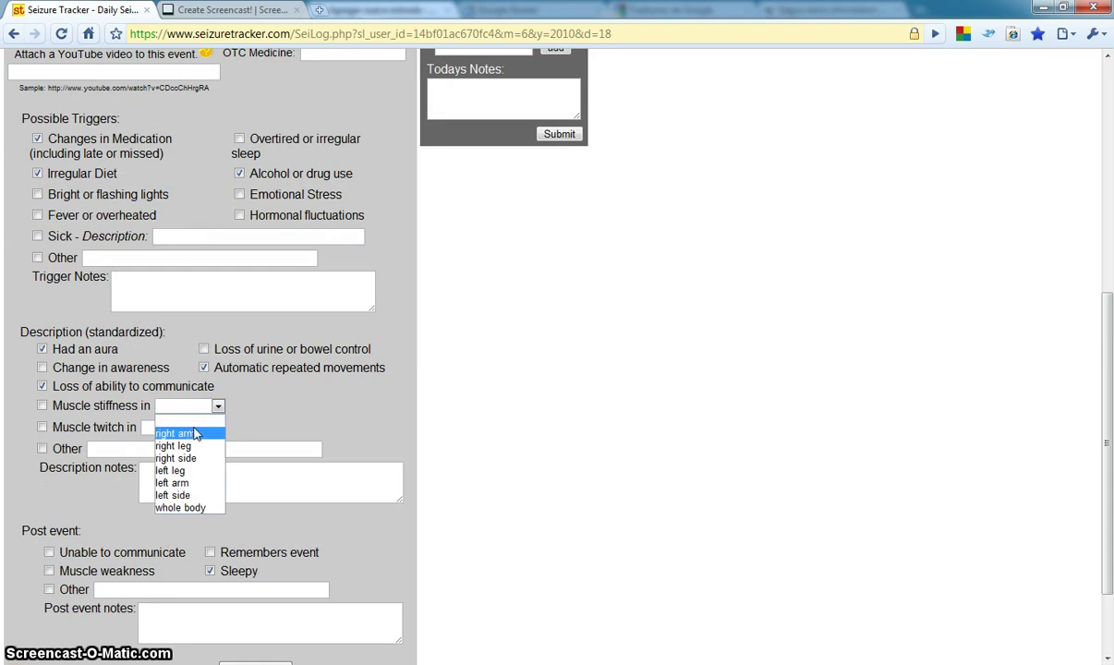
{"action": "left_click", "coordinate": [189, 433]}
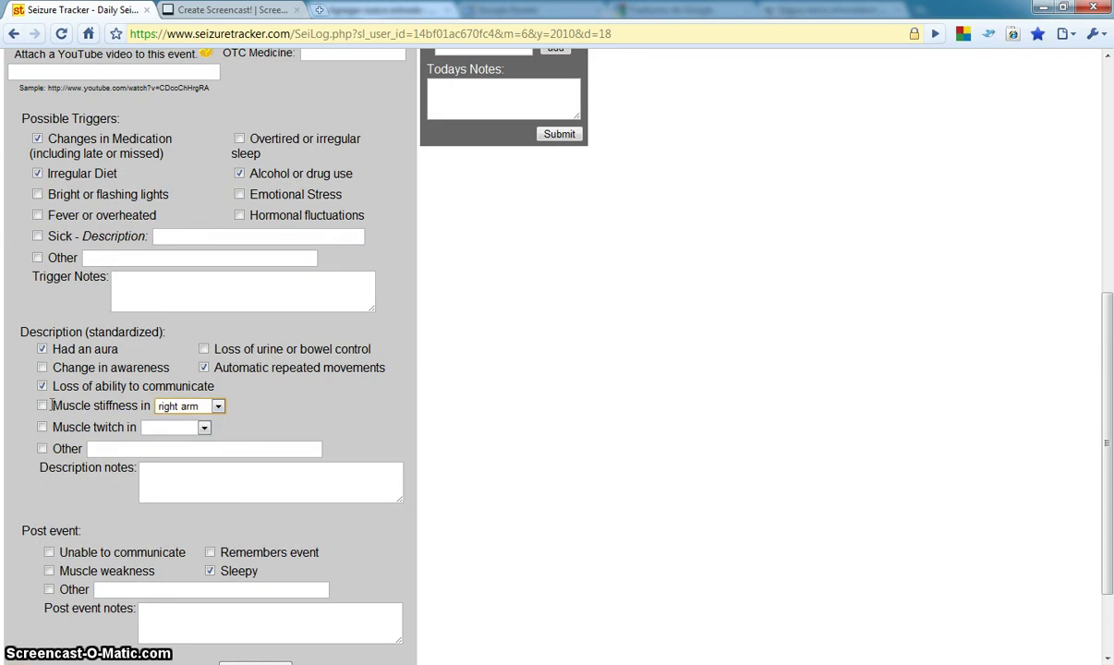
- Enter "ldjñldsjañkfl," as the post event notes and record the seizure event
{"action": "scroll", "coordinate": [66, 496], "scroll_direction": "down", "scroll_amount": 2}
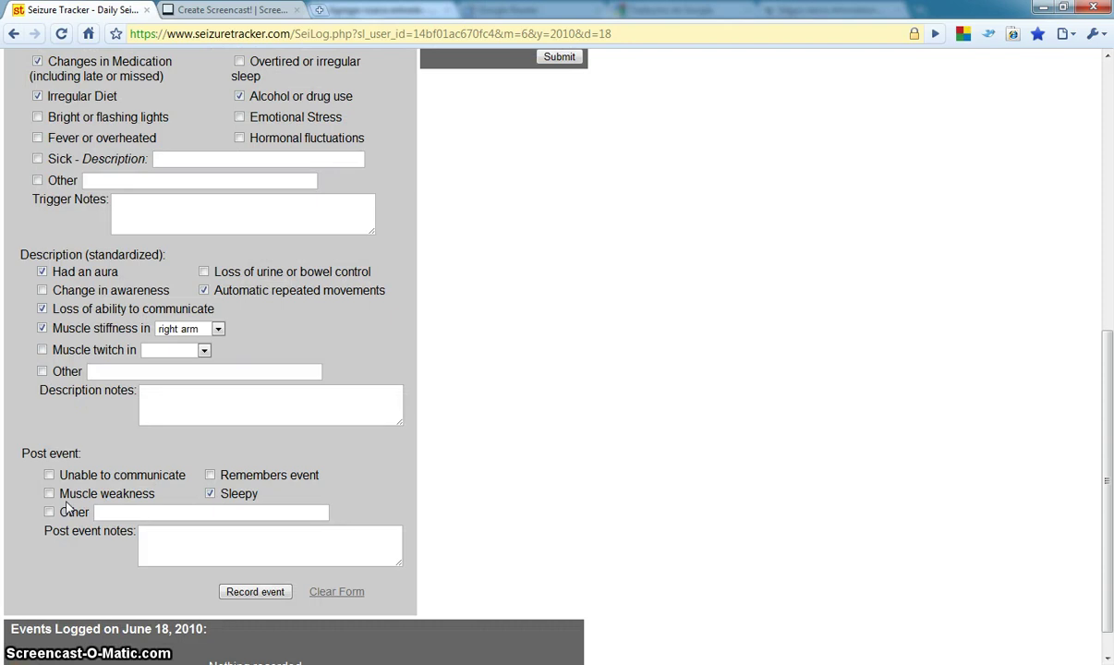
{"action": "left_click", "coordinate": [180, 552]}
{"action": "type", "text": "ldjñldsjañkfl,"}
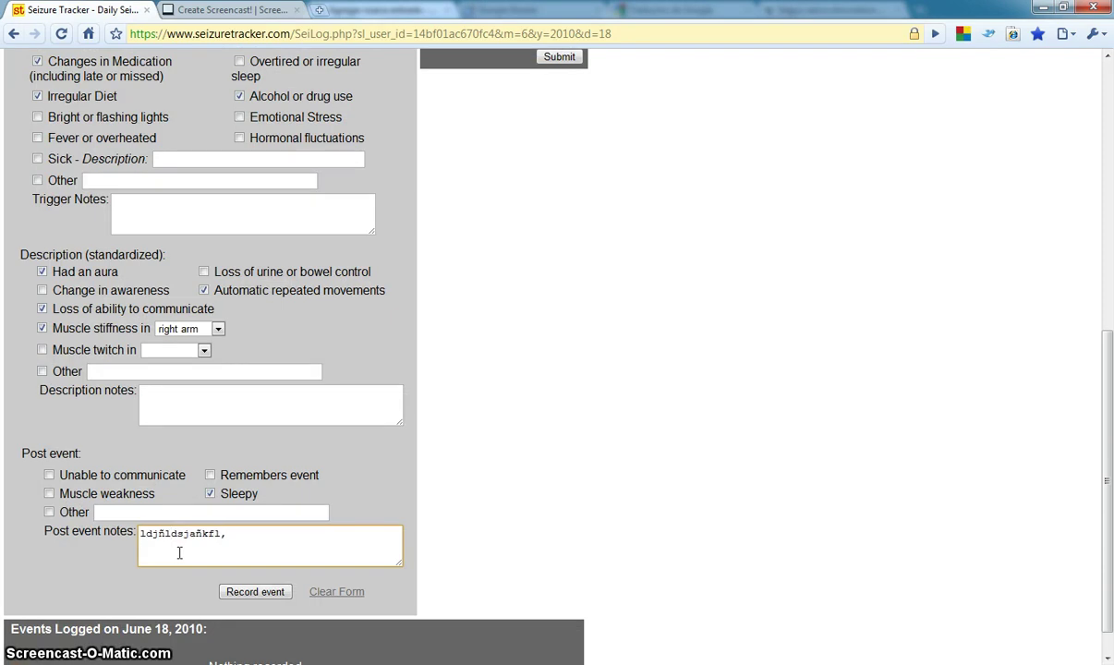
{"action": "left_click", "coordinate": [233, 593]}
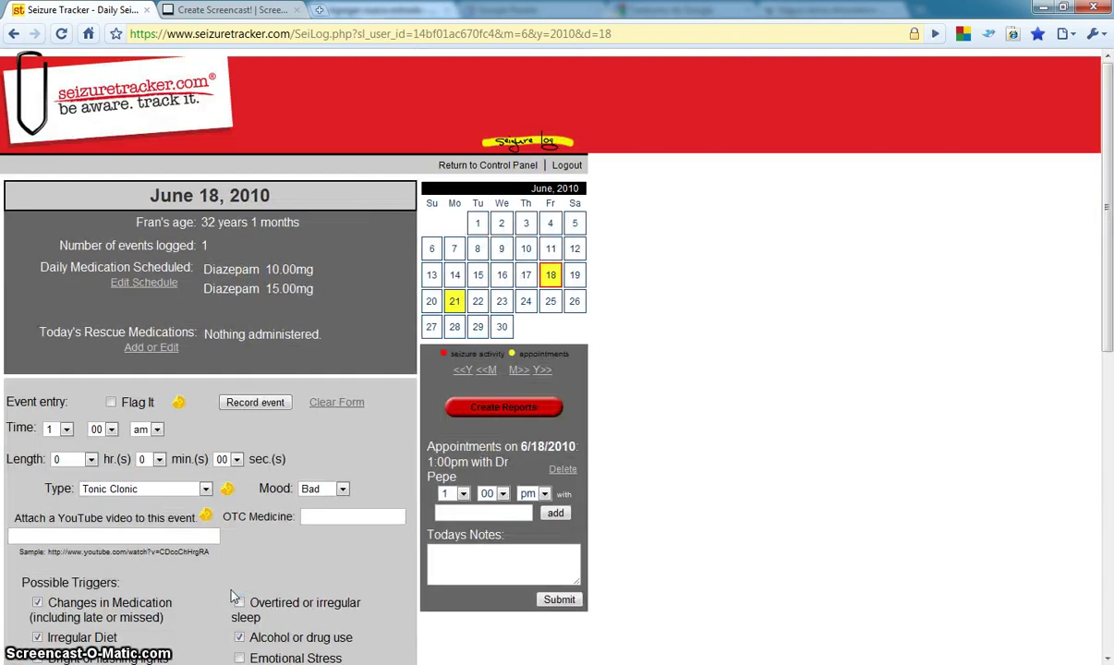
- Return to the control panel and start a new report with a length of one month
{"action": "left_click", "coordinate": [499, 170]}
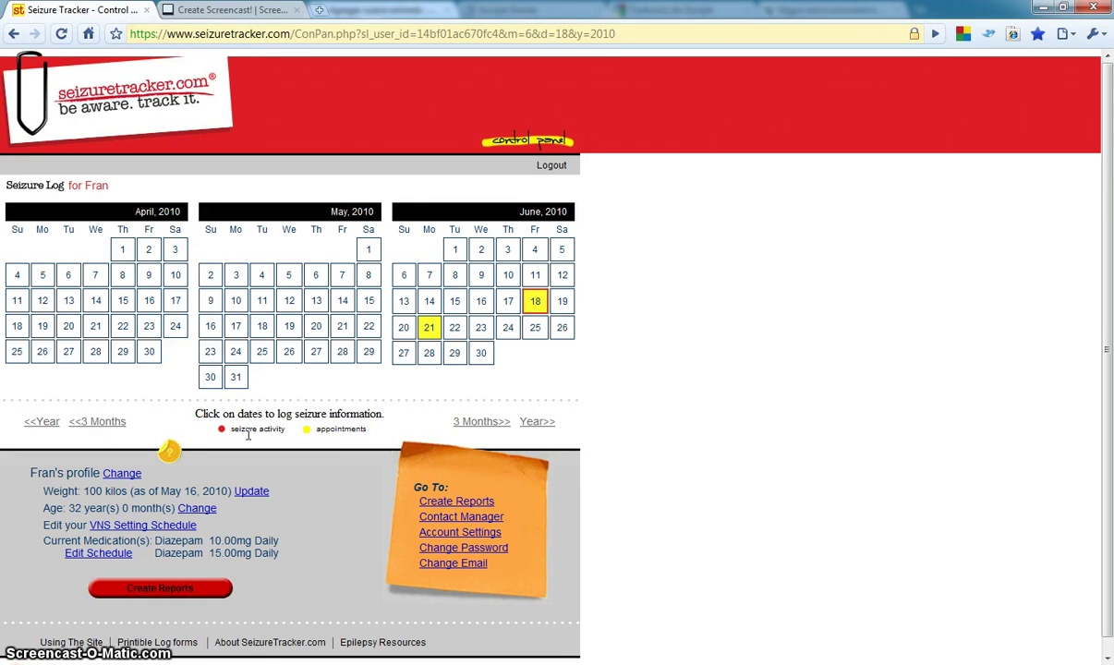
{"action": "left_click", "coordinate": [167, 591]}
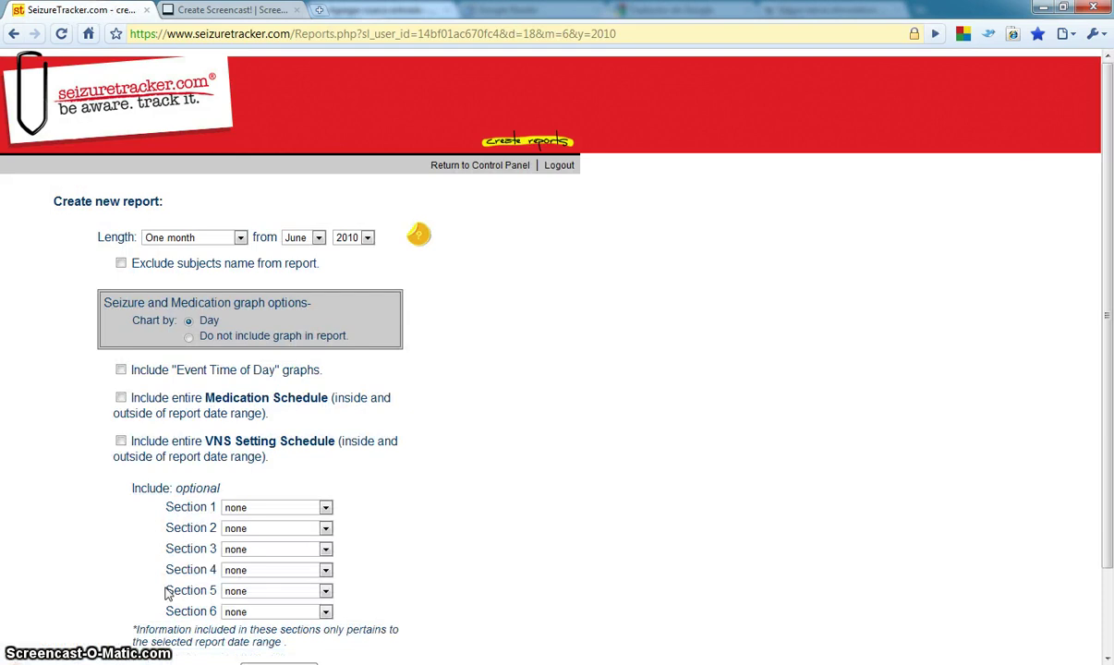
{"action": "left_click", "coordinate": [196, 239]}
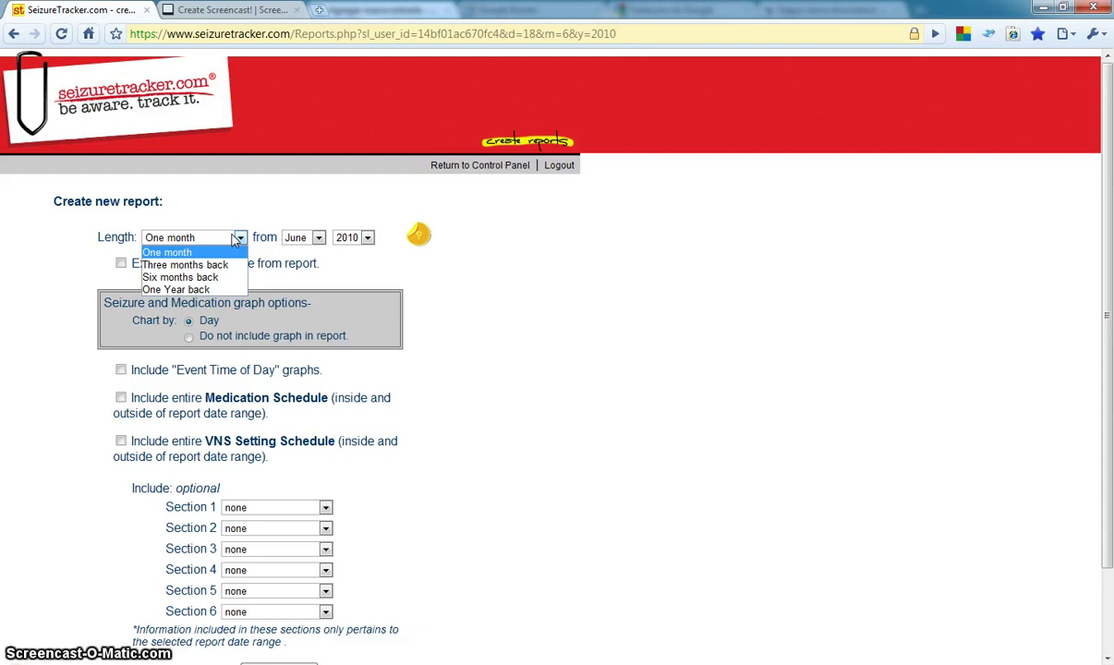
{"action": "left_click", "coordinate": [234, 239]}
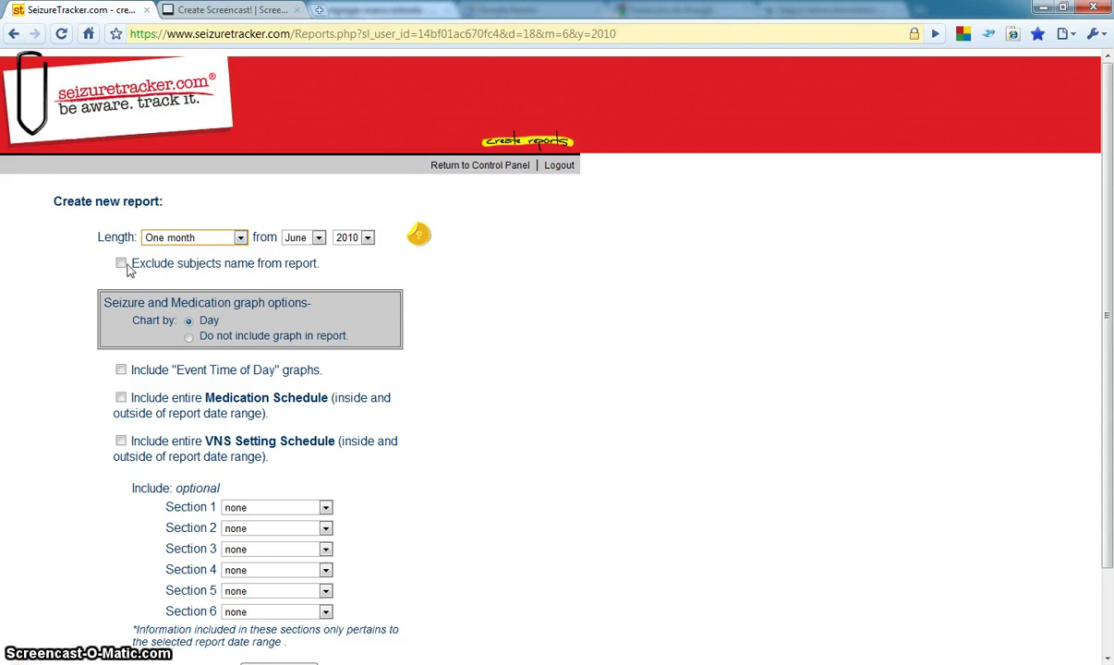
- Include the entire Medication Schedule in the report and set Section 1 to Medication profile
{"action": "scroll", "coordinate": [45, 337], "scroll_direction": "down", "scroll_amount": 2}
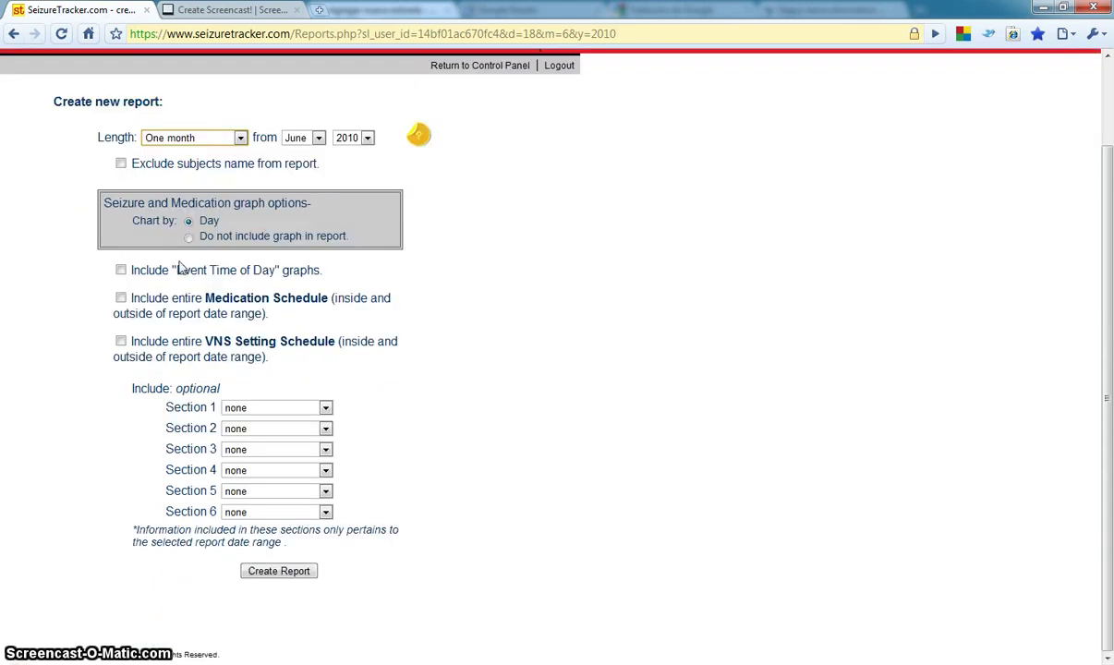
{"action": "left_click", "coordinate": [121, 298]}
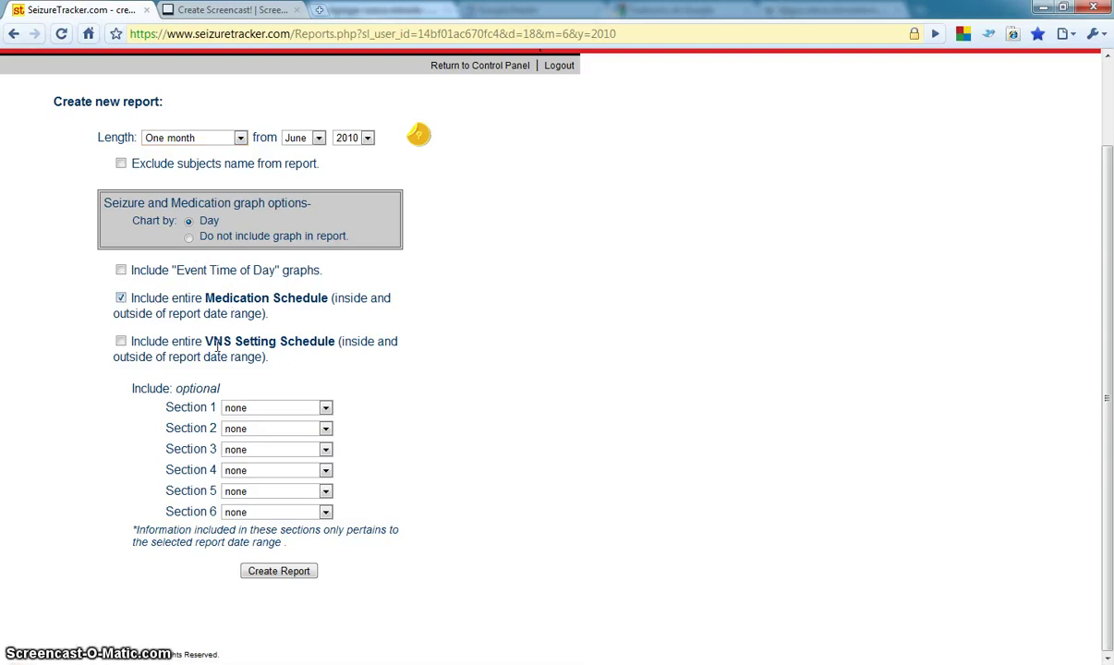
{"action": "left_click", "coordinate": [231, 409]}
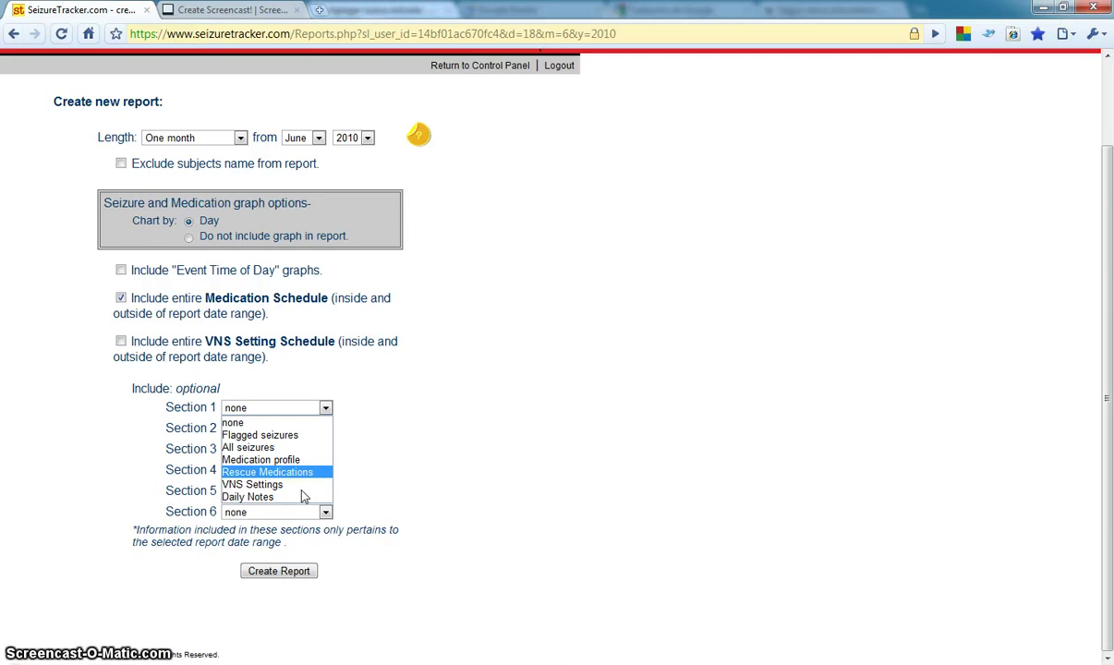
{"action": "left_click", "coordinate": [301, 473]}
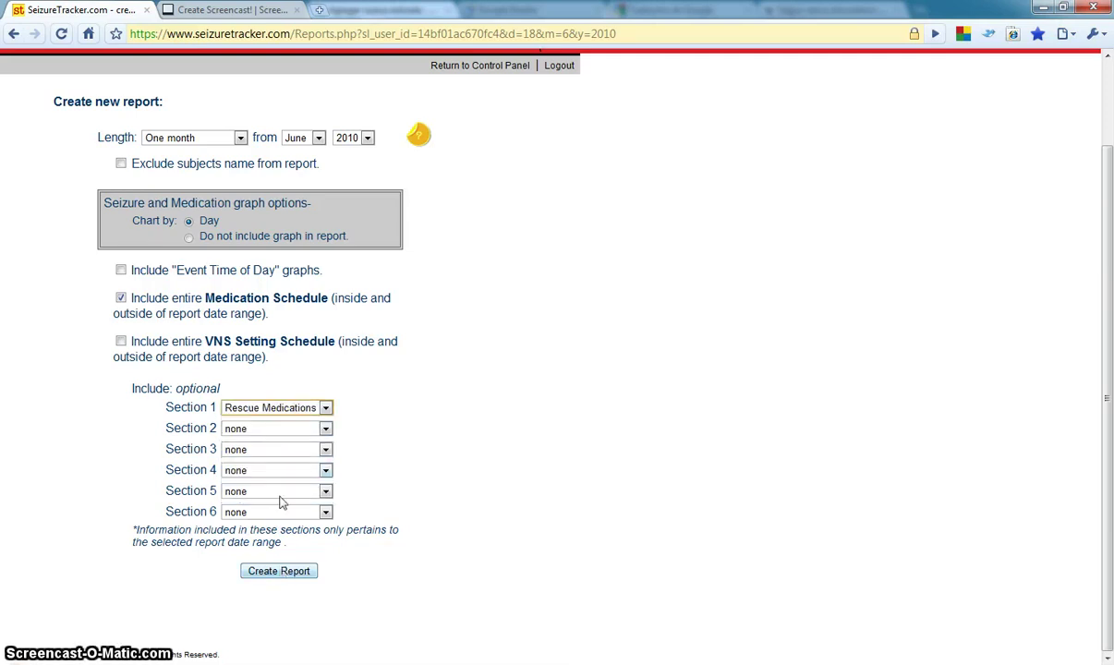
{"action": "left_click", "coordinate": [283, 412]}
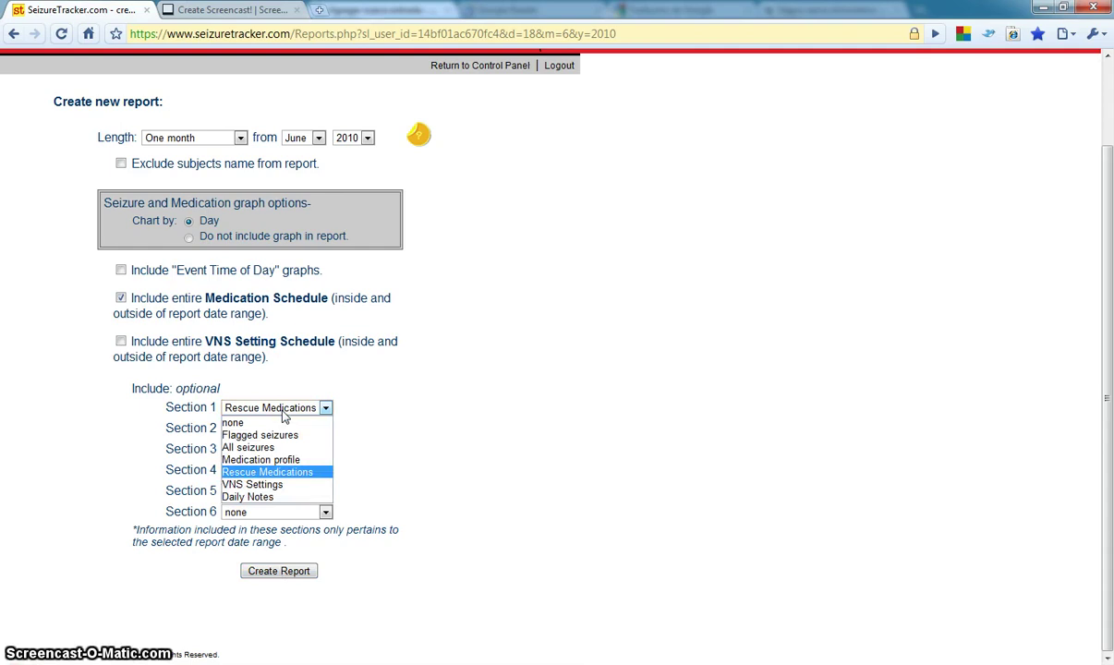
{"action": "left_click", "coordinate": [267, 459]}
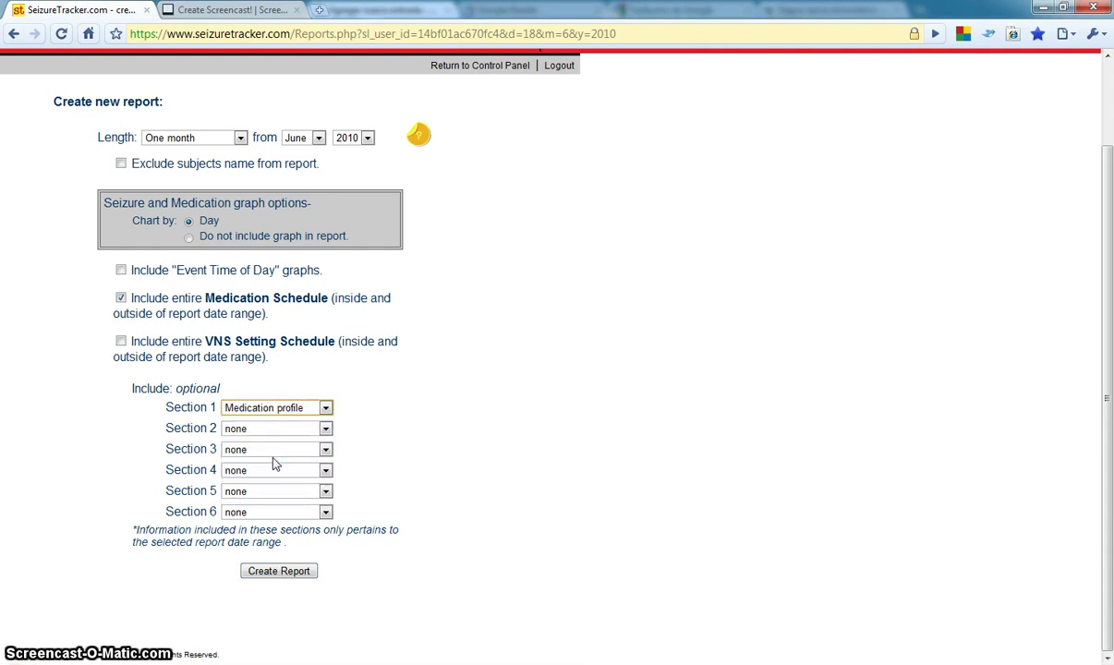
- Create the one-month report and examine its seizure and medication graph and medication schedules
{"action": "left_click", "coordinate": [262, 576]}
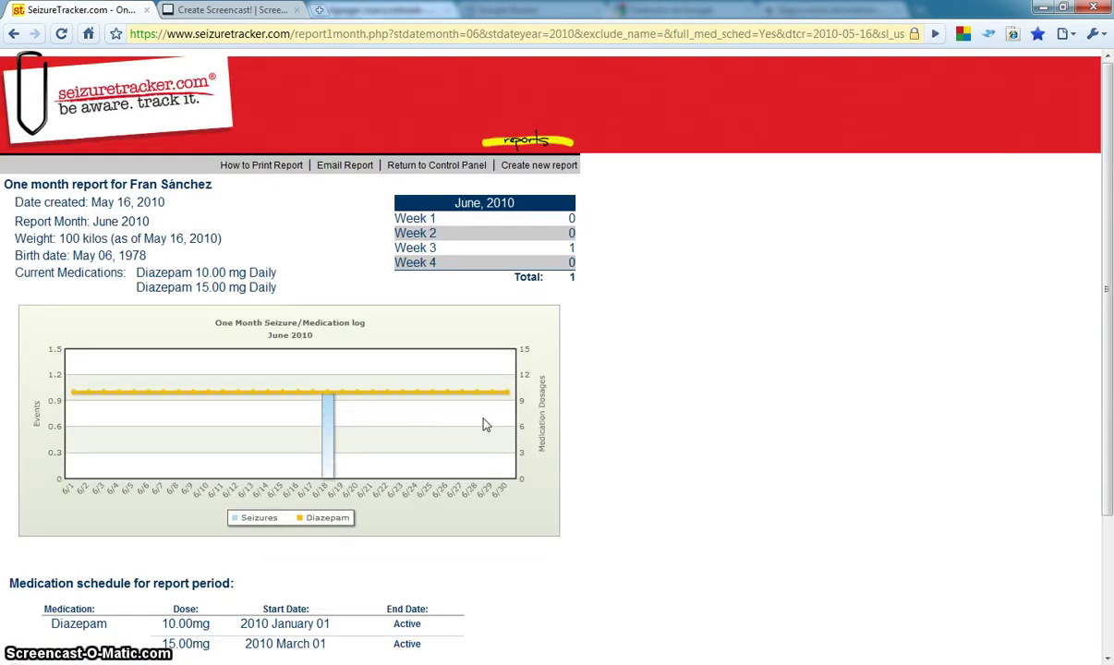
{"action": "scroll", "coordinate": [487, 425], "scroll_direction": "down", "scroll_amount": 3}
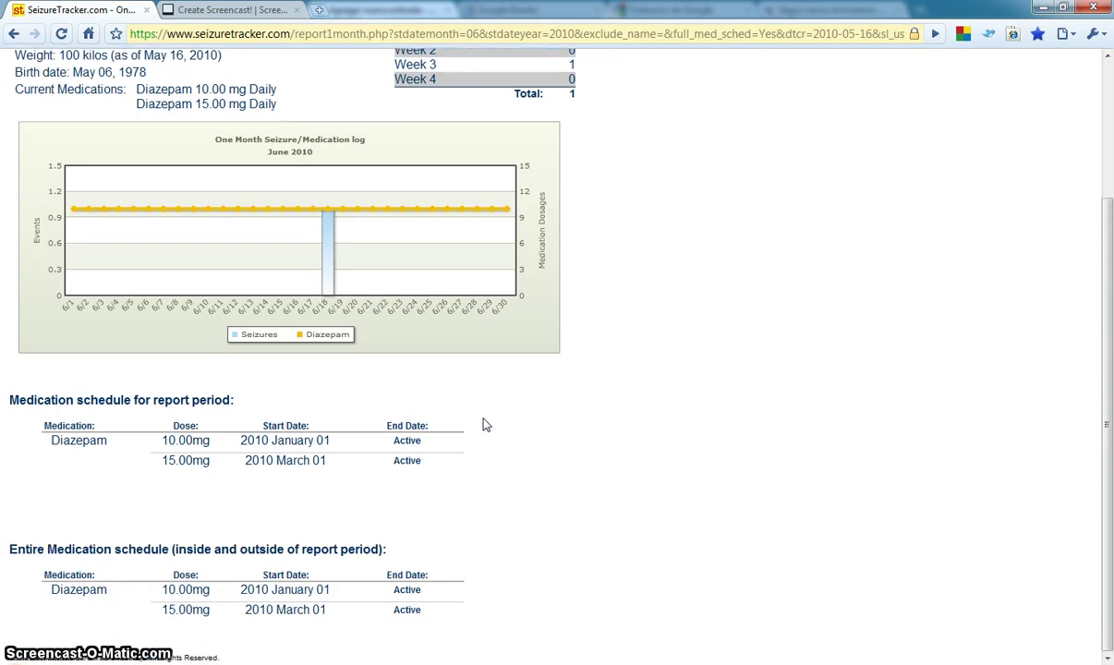
{"action": "scroll", "coordinate": [487, 425], "scroll_direction": "up", "scroll_amount": 3}
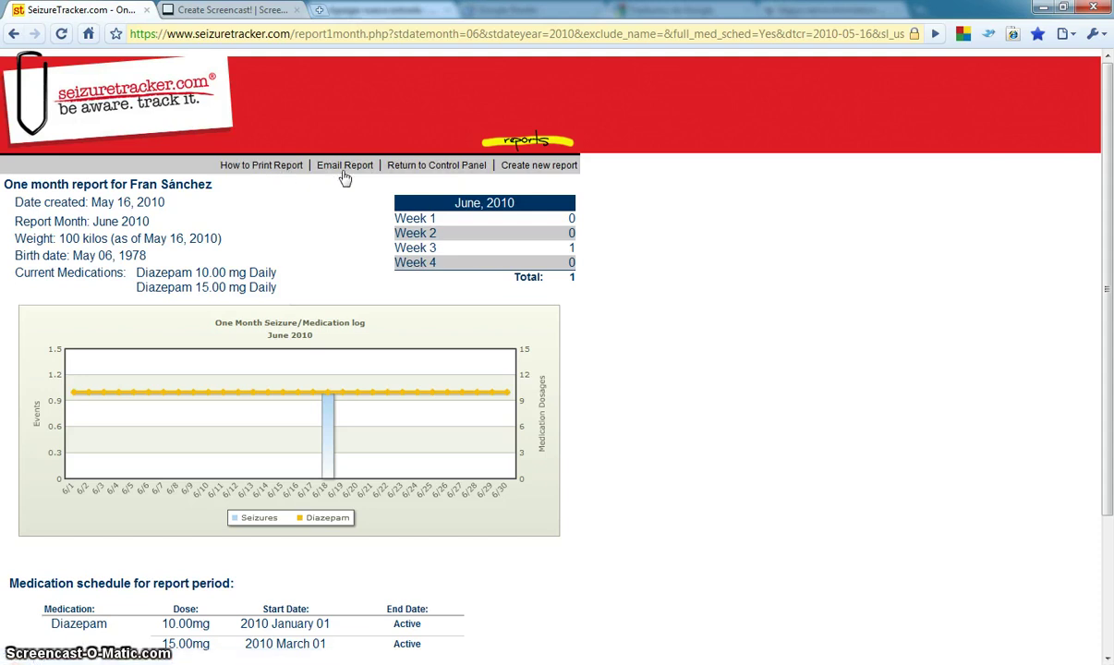
{"action": "left_click", "coordinate": [412, 172]}
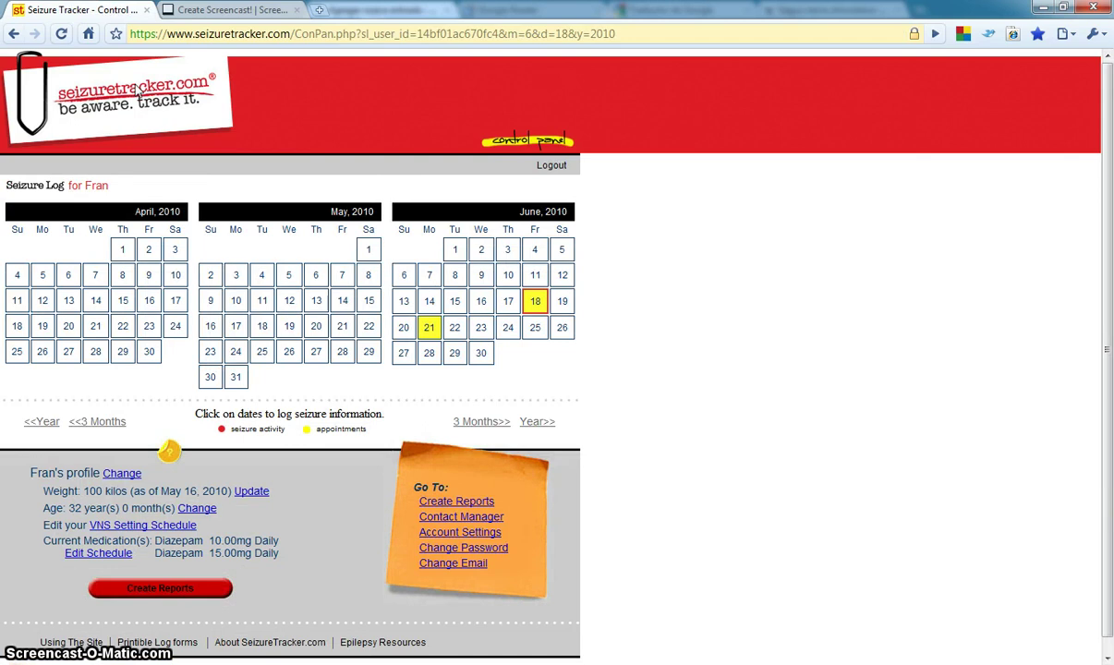
{"action": "left_click", "coordinate": [202, 37]}
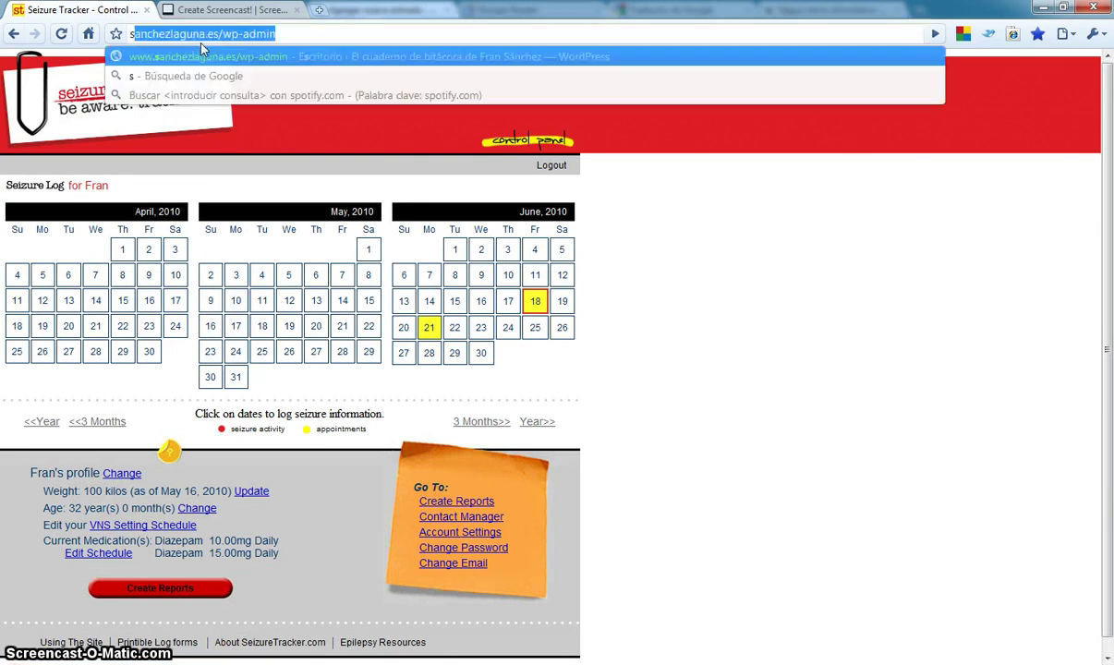
{"action": "type", "text": "seizu"}
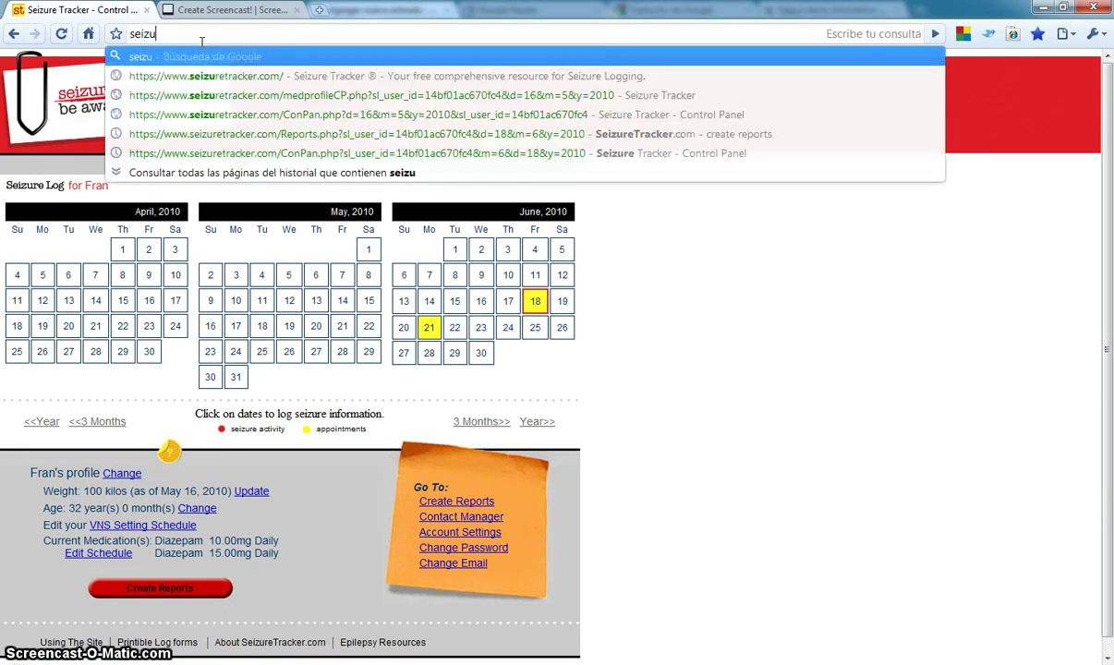
{"action": "key", "text": "Down"}
{"action": "key", "text": "Return"}
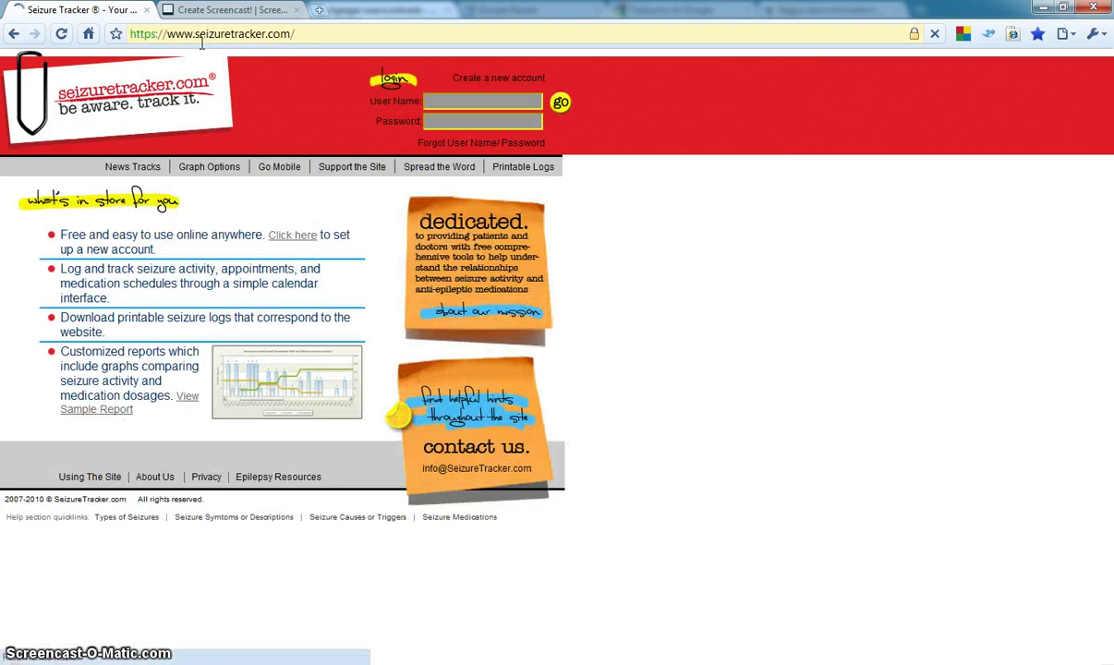
- Open the sample report and examine its weekly seizure totals, seizure and medication graph, flagged seizures and medication schedule
{"action": "left_click", "coordinate": [189, 398]}
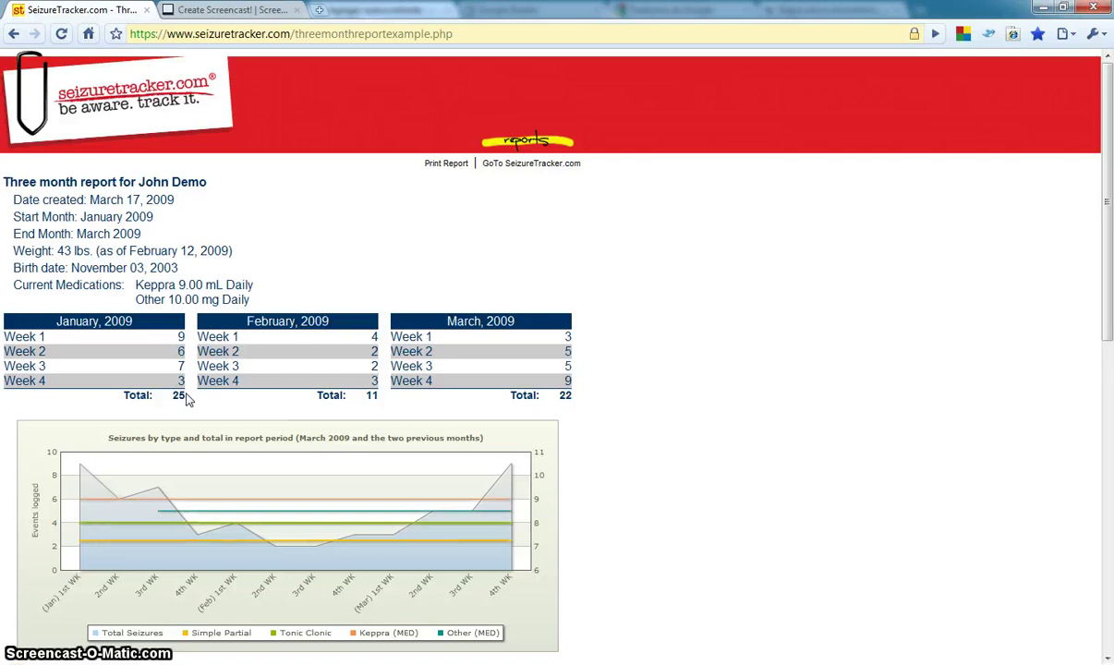
{"action": "scroll", "coordinate": [189, 398], "scroll_direction": "down", "scroll_amount": 1}
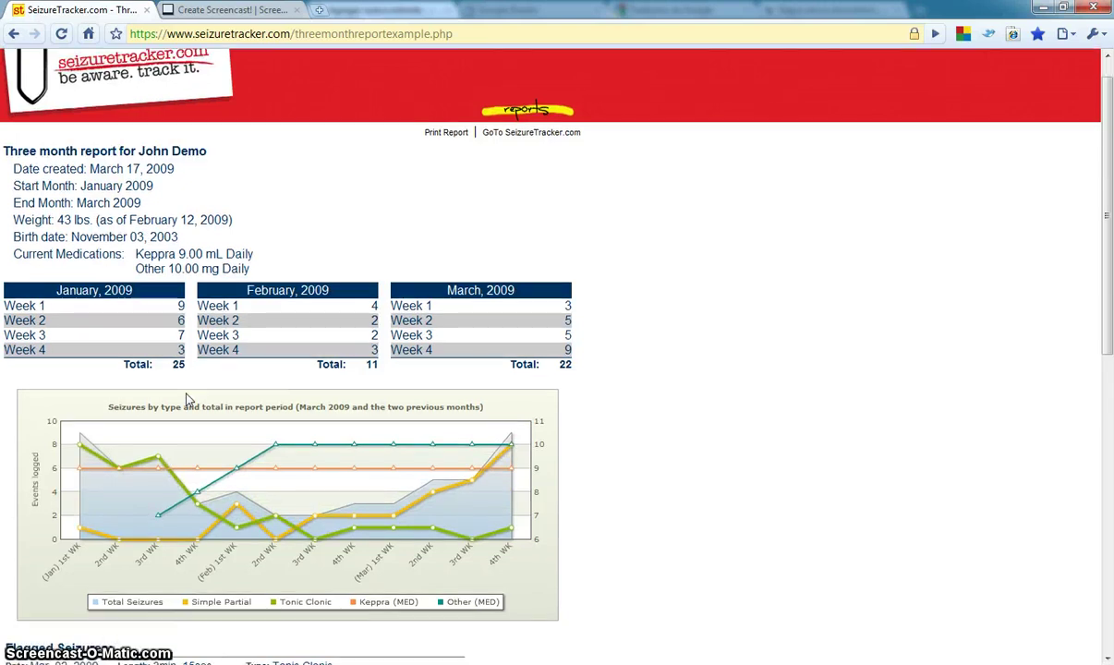
{"action": "scroll", "coordinate": [185, 399], "scroll_direction": "down", "scroll_amount": 4}
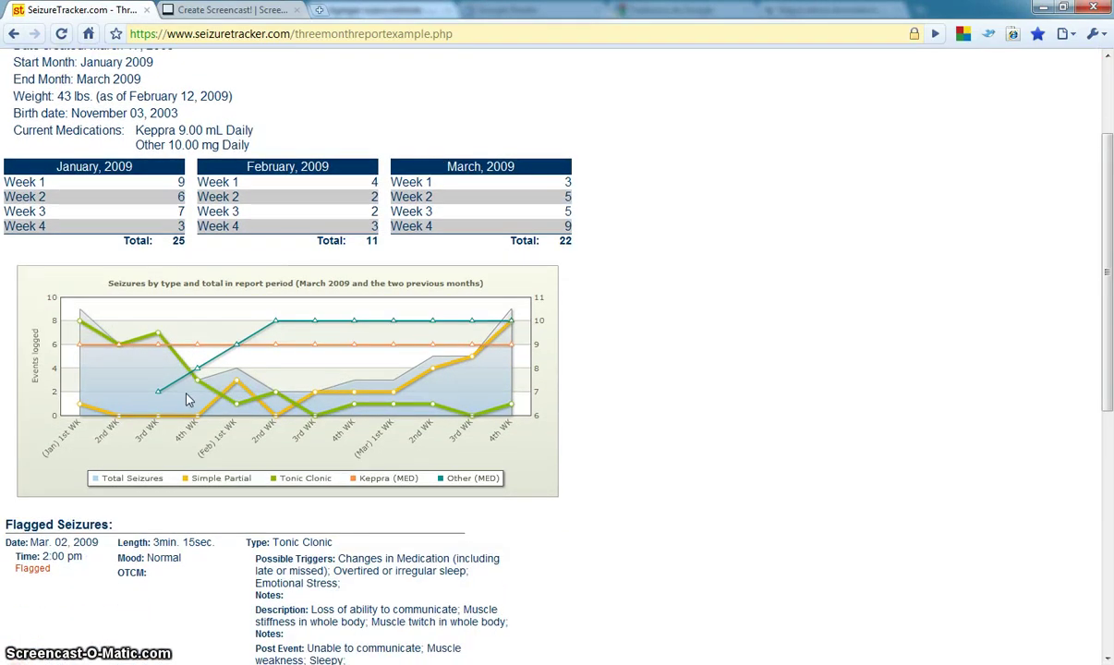
{"action": "scroll", "coordinate": [186, 399], "scroll_direction": "down", "scroll_amount": 3}
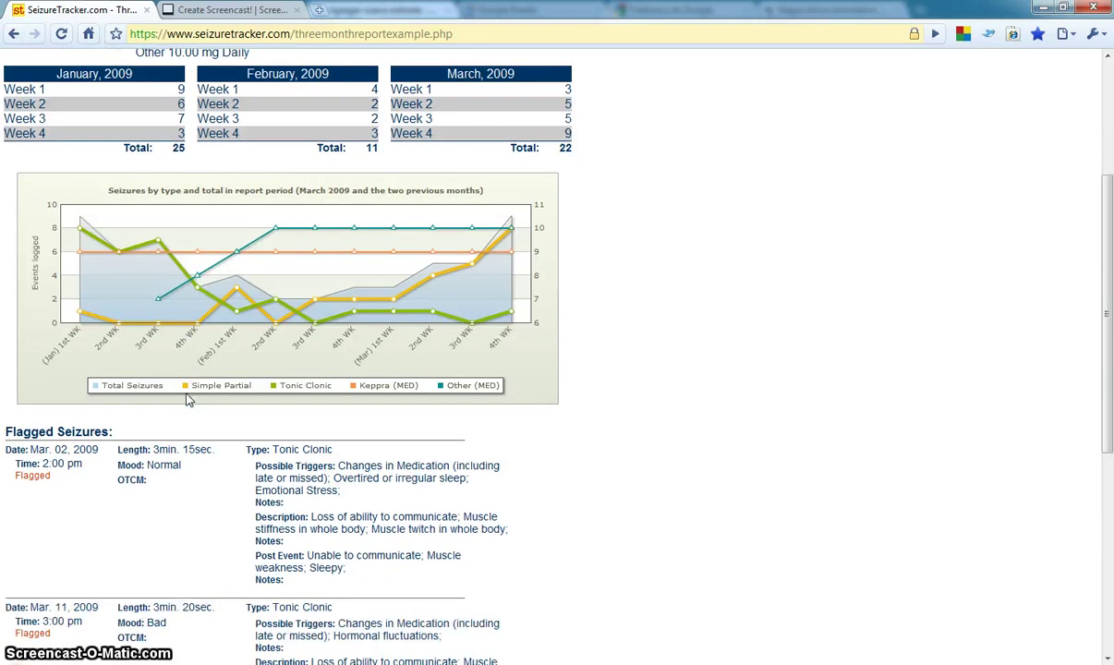
{"action": "scroll", "coordinate": [188, 399], "scroll_direction": "down", "scroll_amount": 1}
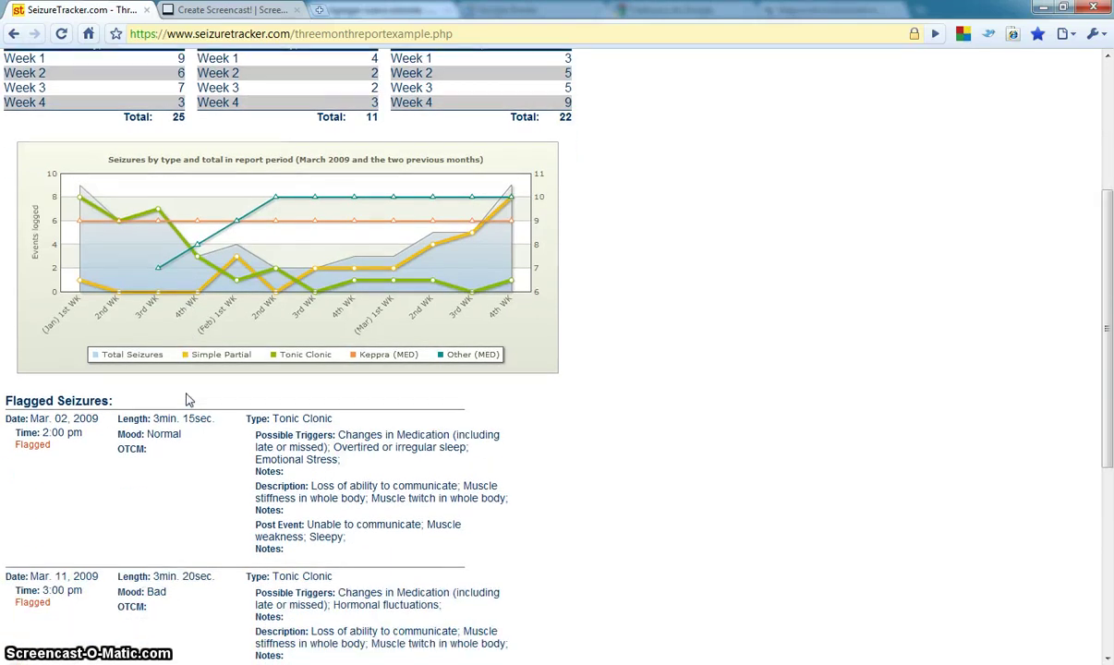
{"action": "scroll", "coordinate": [186, 399], "scroll_direction": "down", "scroll_amount": 3}
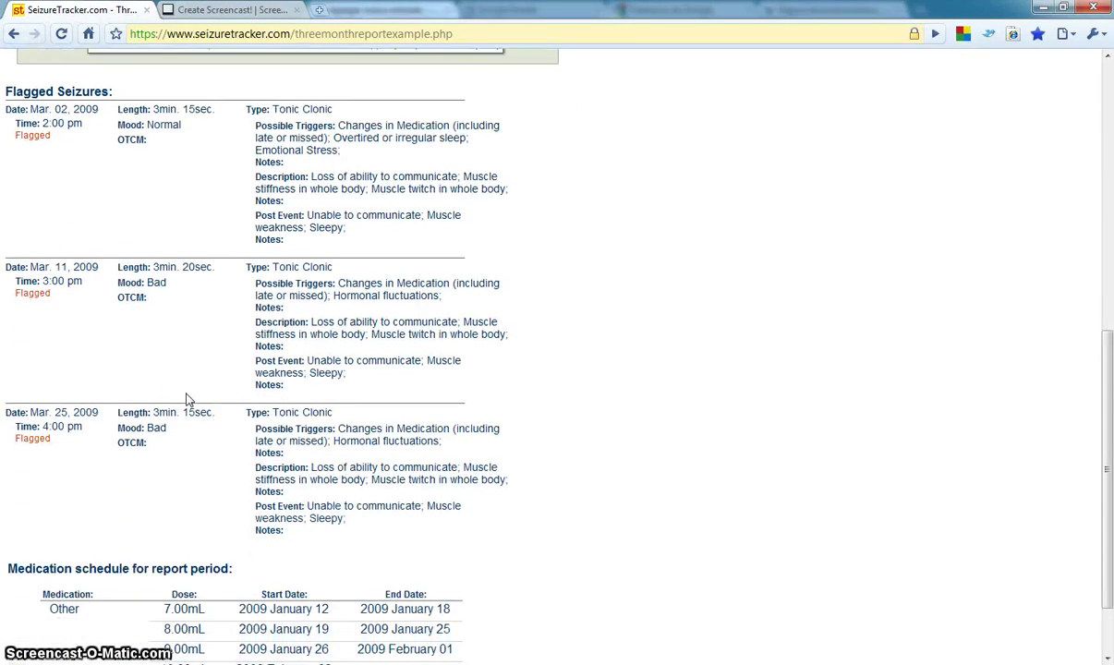
{"action": "scroll", "coordinate": [186, 399], "scroll_direction": "down", "scroll_amount": 1}
{"action": "scroll", "coordinate": [185, 399], "scroll_direction": "up", "scroll_amount": 7}
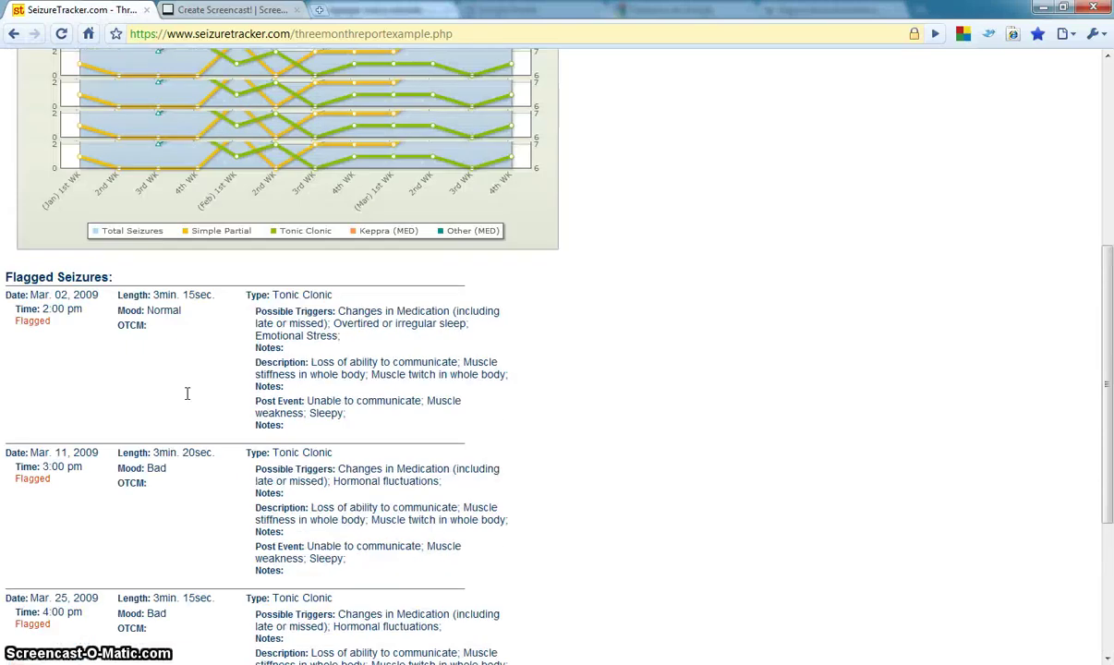
{"action": "scroll", "coordinate": [186, 399], "scroll_direction": "up", "scroll_amount": 1}
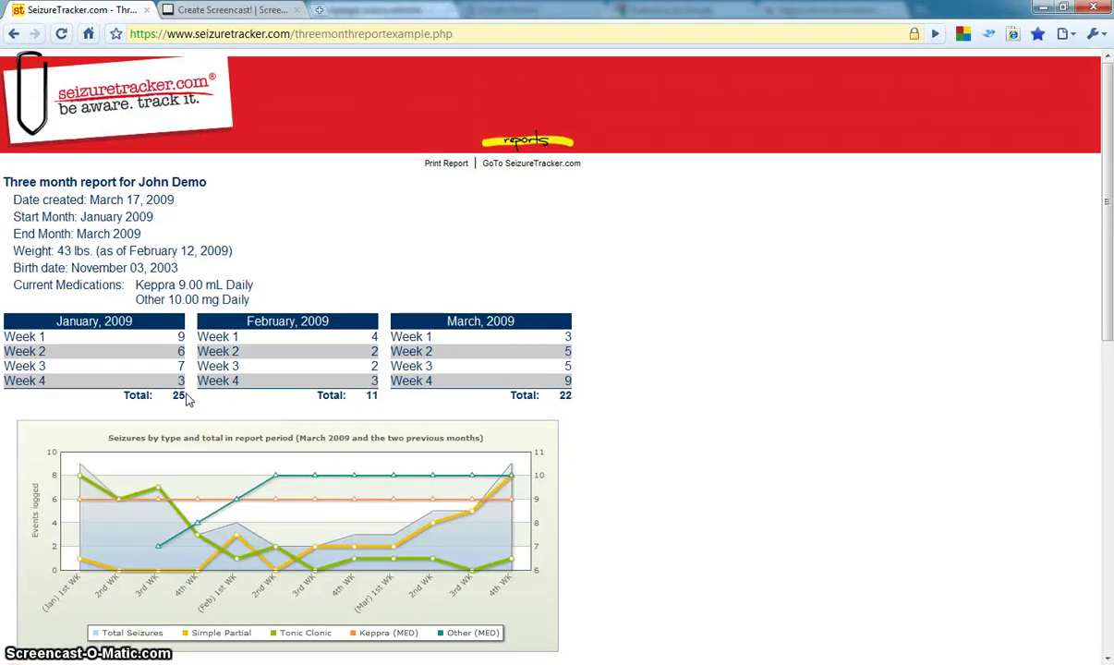